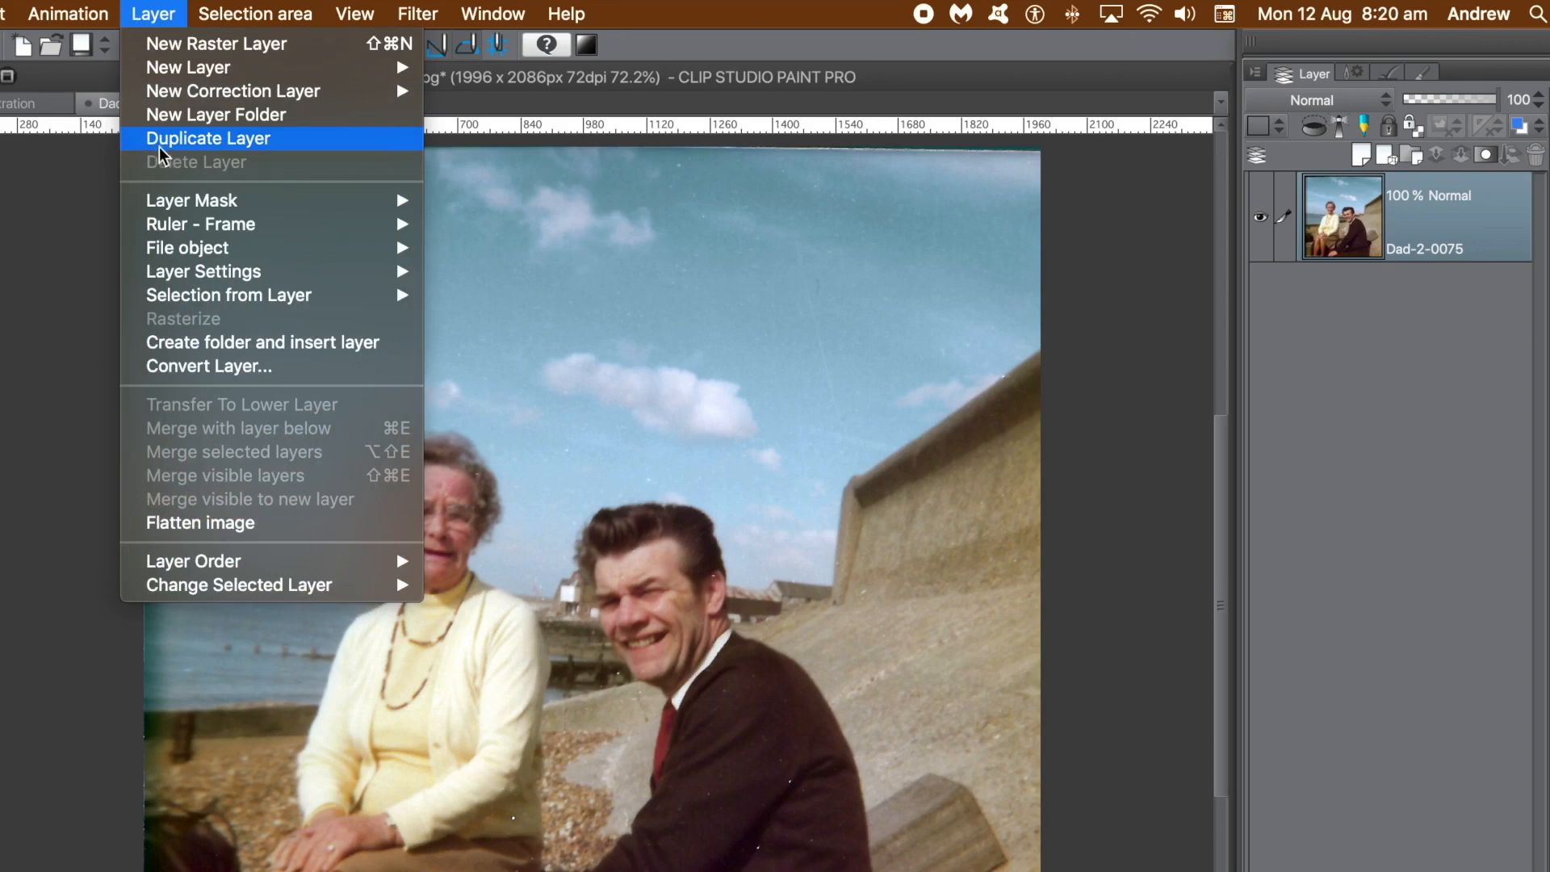
Step: Duplicate the Dad-2-0075 photo layer twice to make a stack of three identical layers
left_click(161, 139)
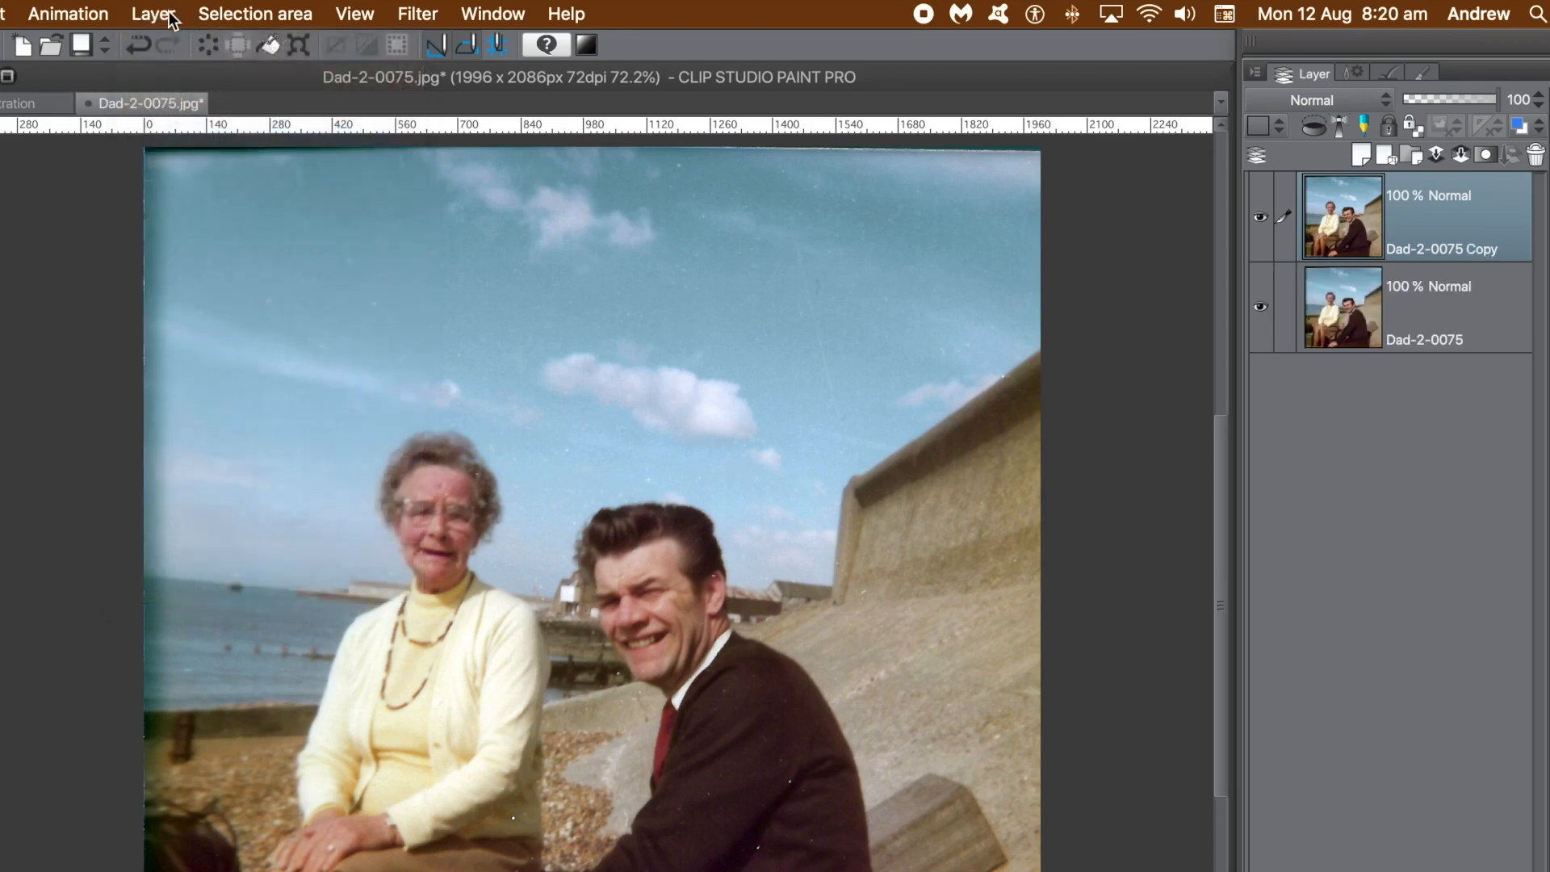
left_click(156, 14)
left_click(199, 139)
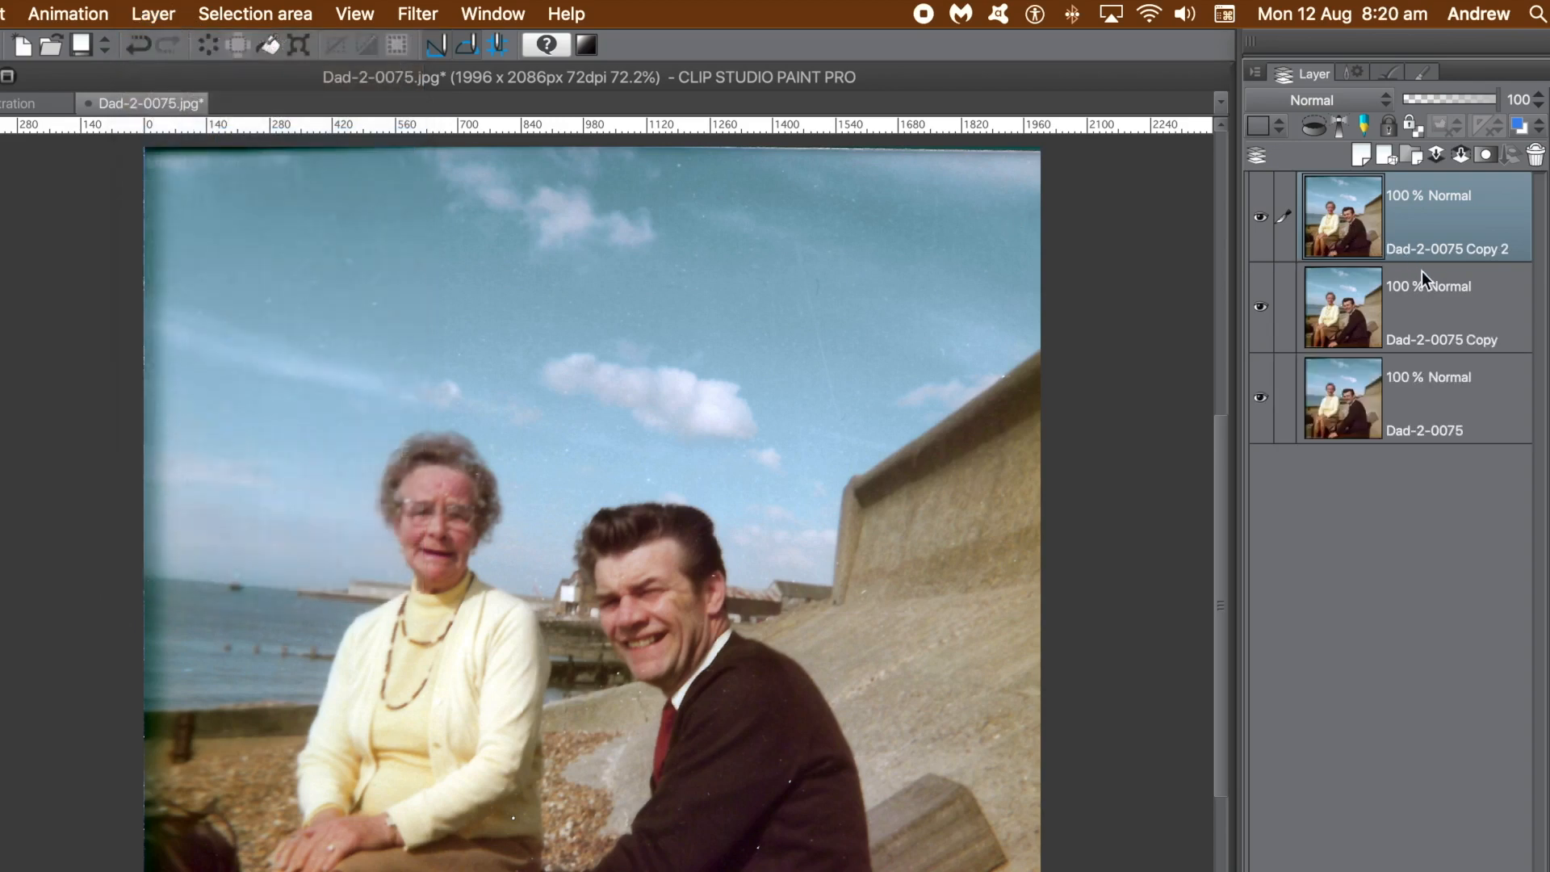
Step: Start a Level Correction on the Dad-2-0075 Copy 2 layer and reduce the Green channel's white output level to the black end
left_click(1454, 316)
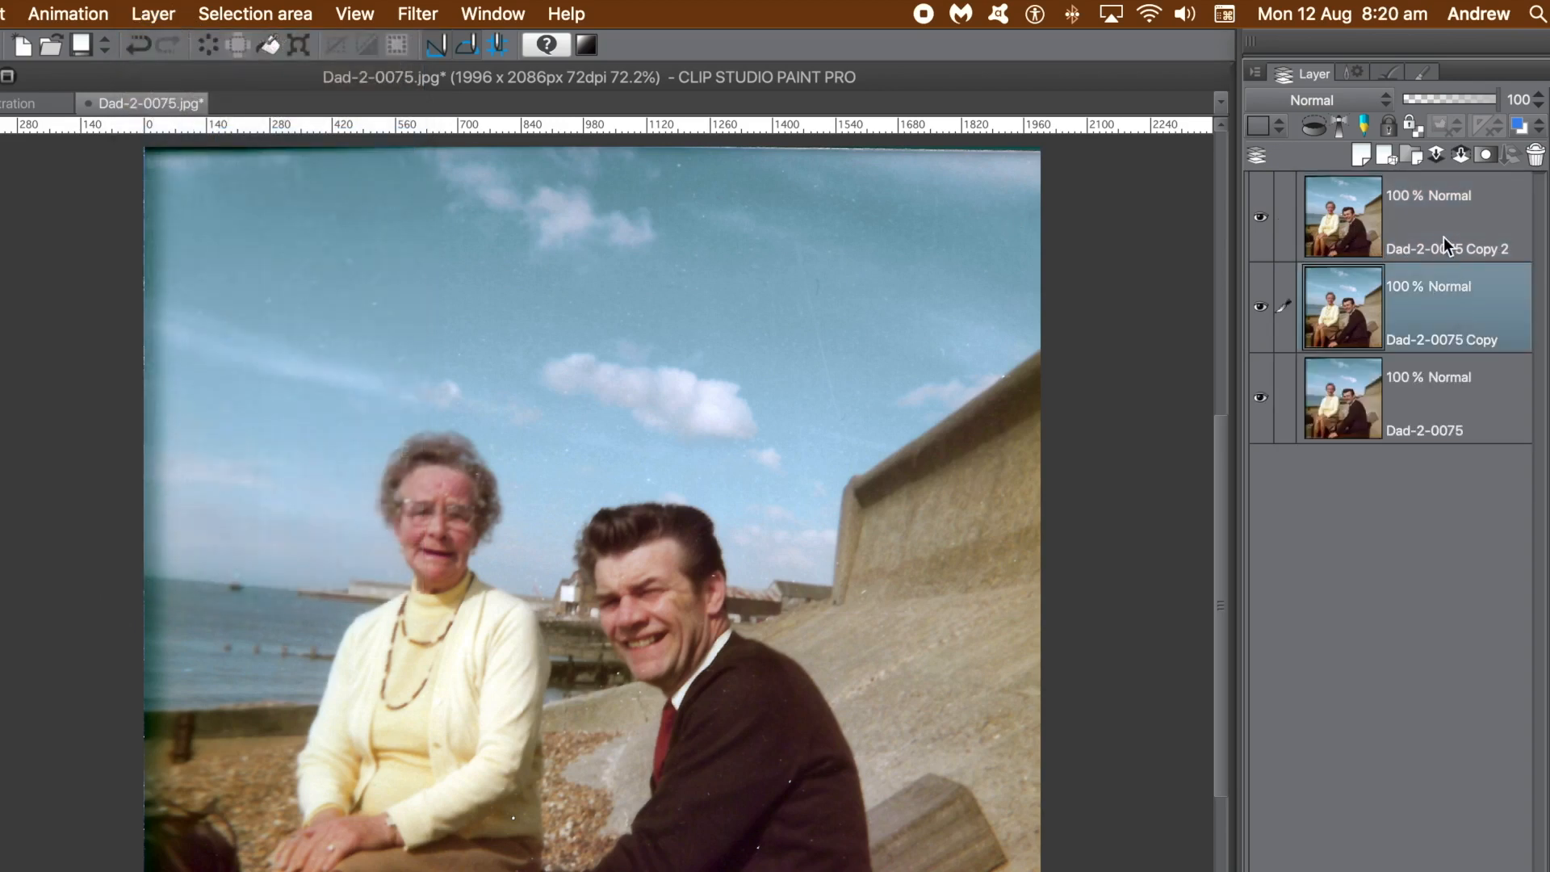
left_click(1445, 230)
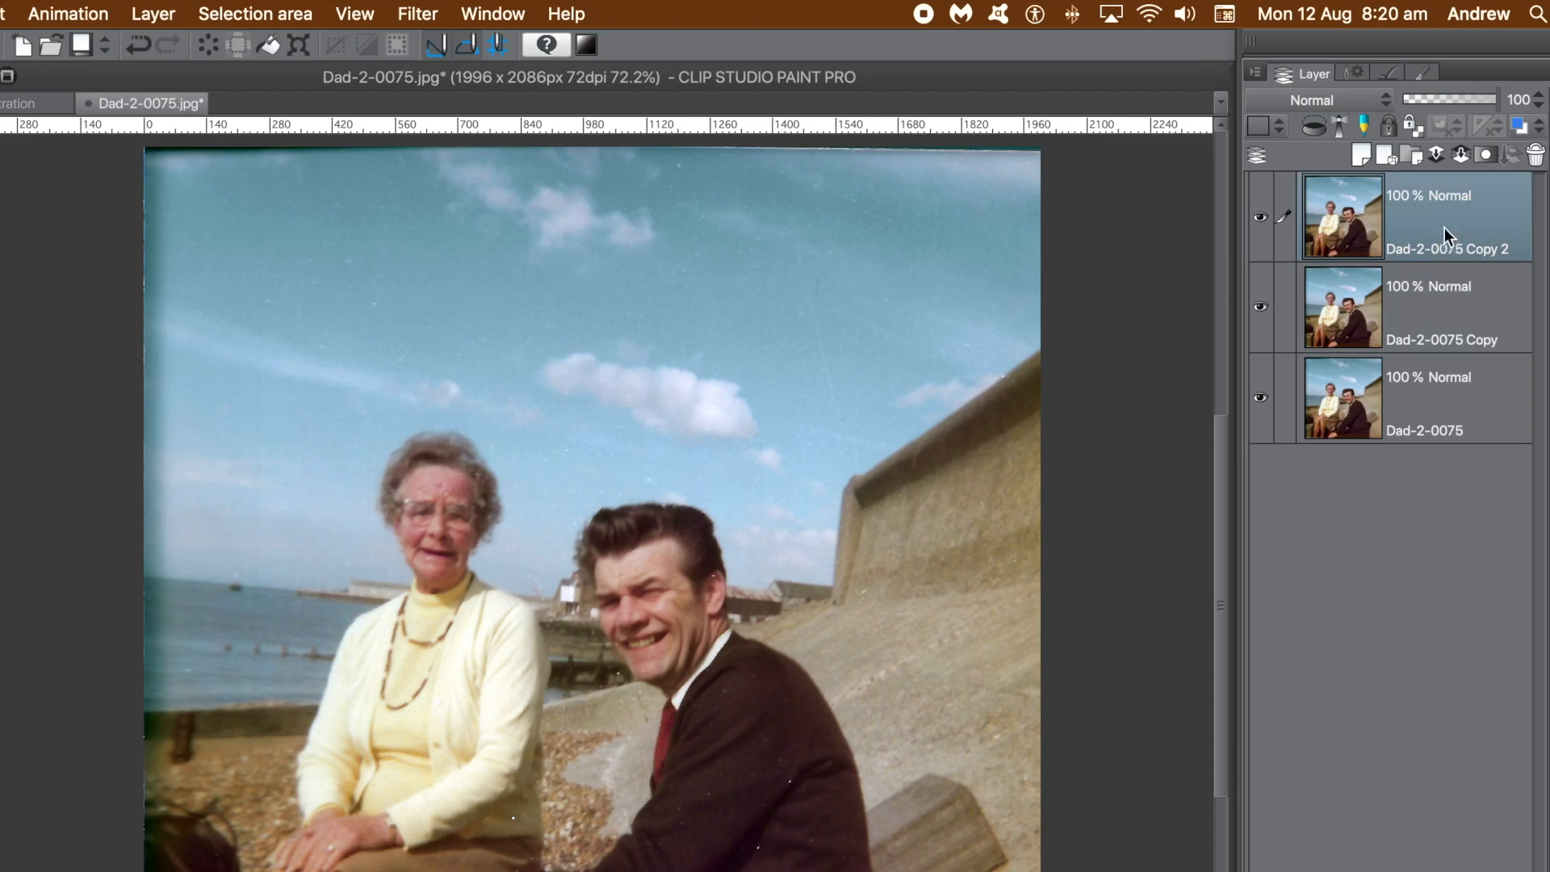
left_click(7, 14)
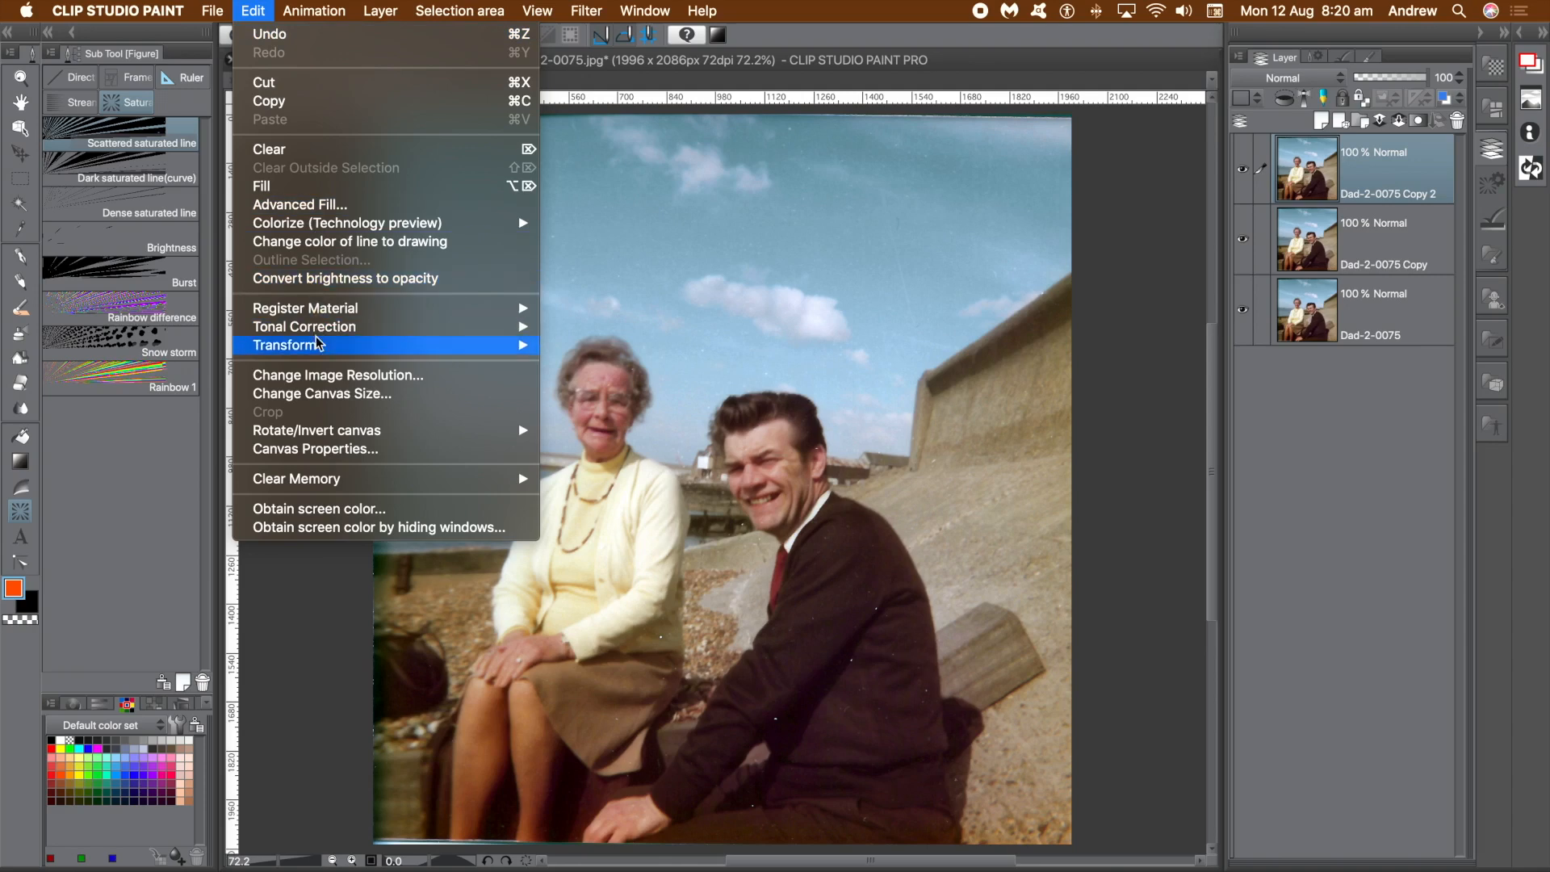
mouse_move(323, 328)
left_click(639, 403)
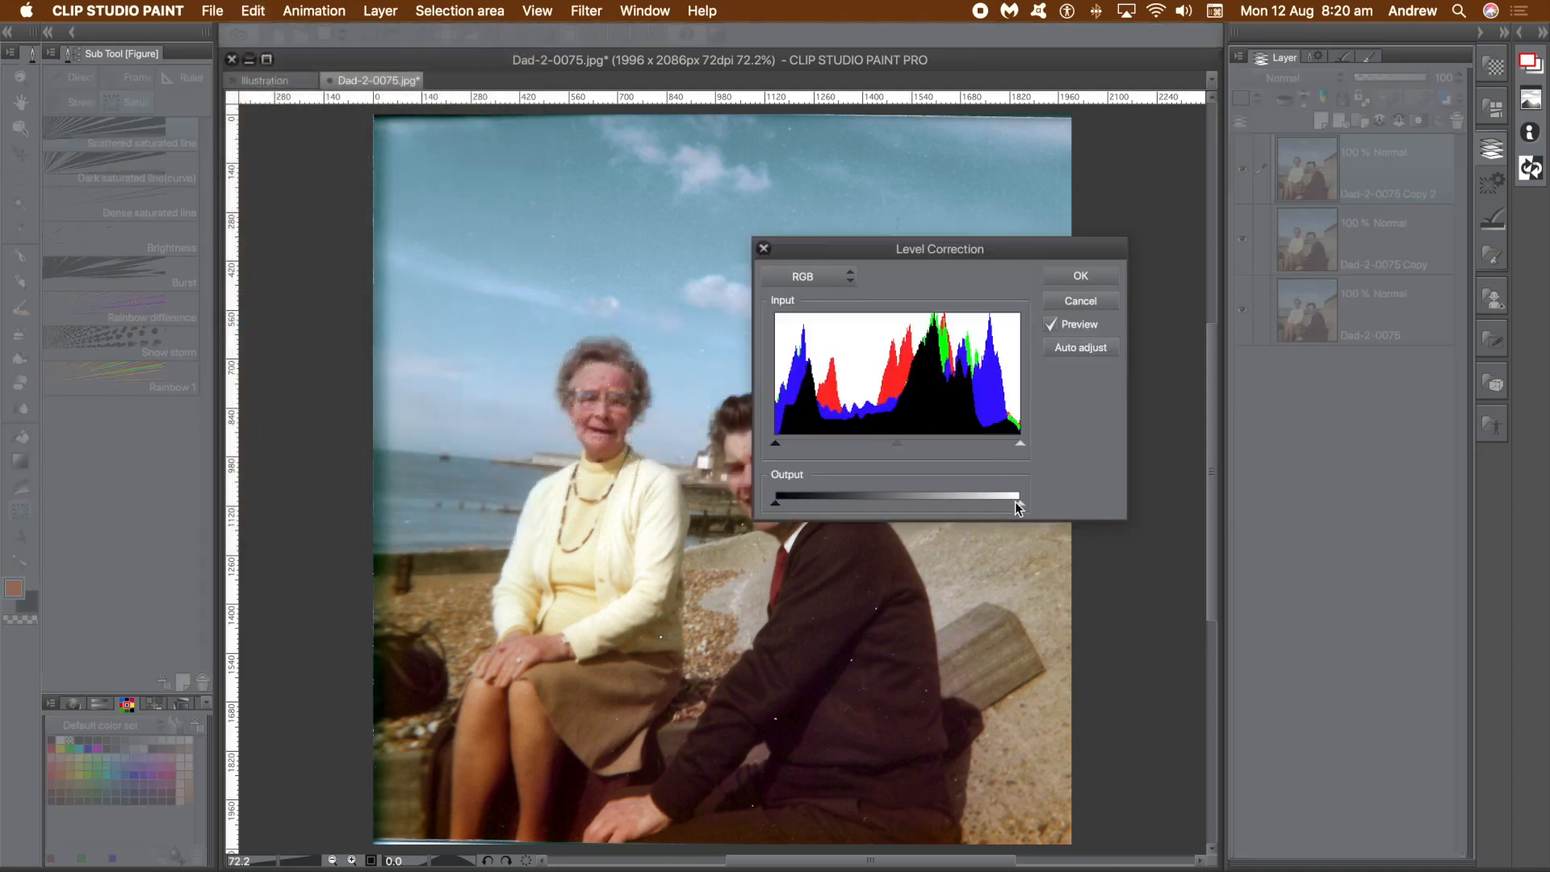
left_click(819, 282)
left_click(802, 334)
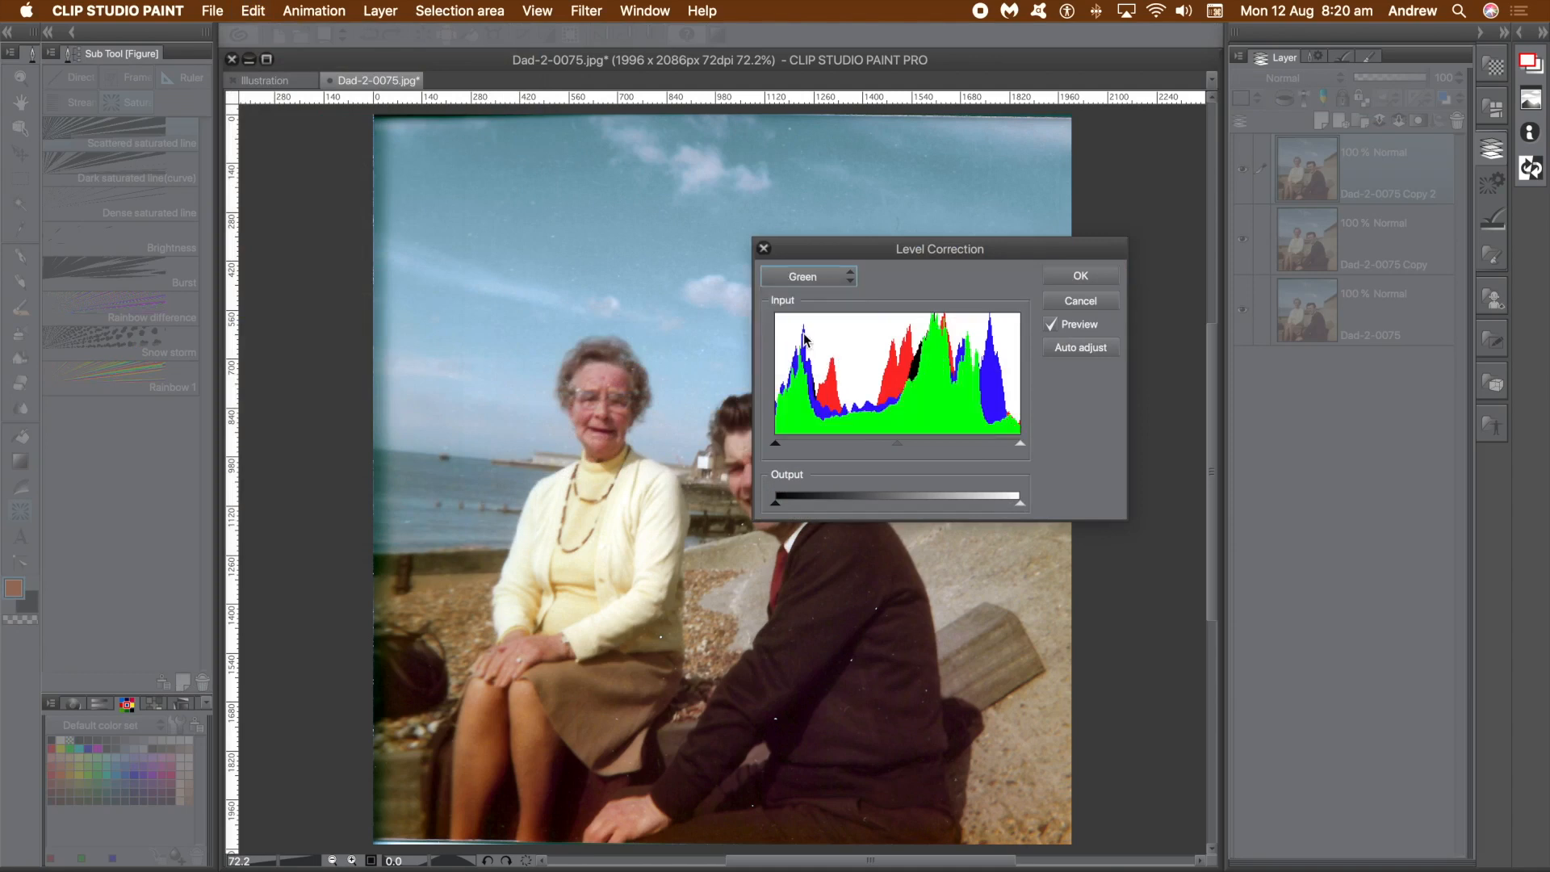
left_click_drag(1023, 502, 741, 504)
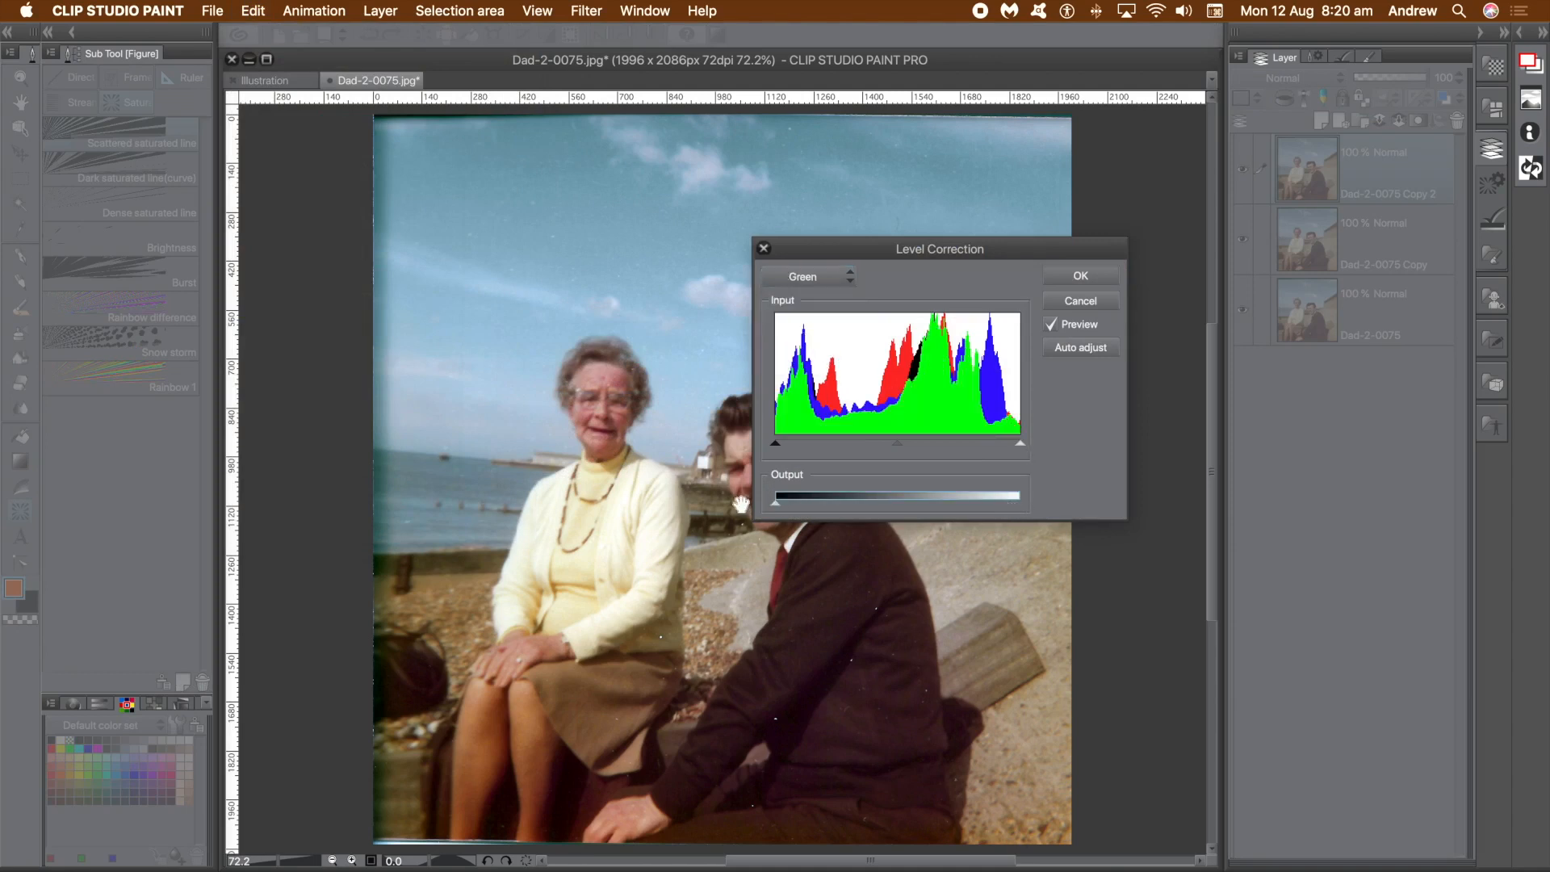
Step: Reduce the Blue channel's white output level to the black end and apply the correction, leaving the top copy with red only
left_click(813, 278)
left_click(777, 355)
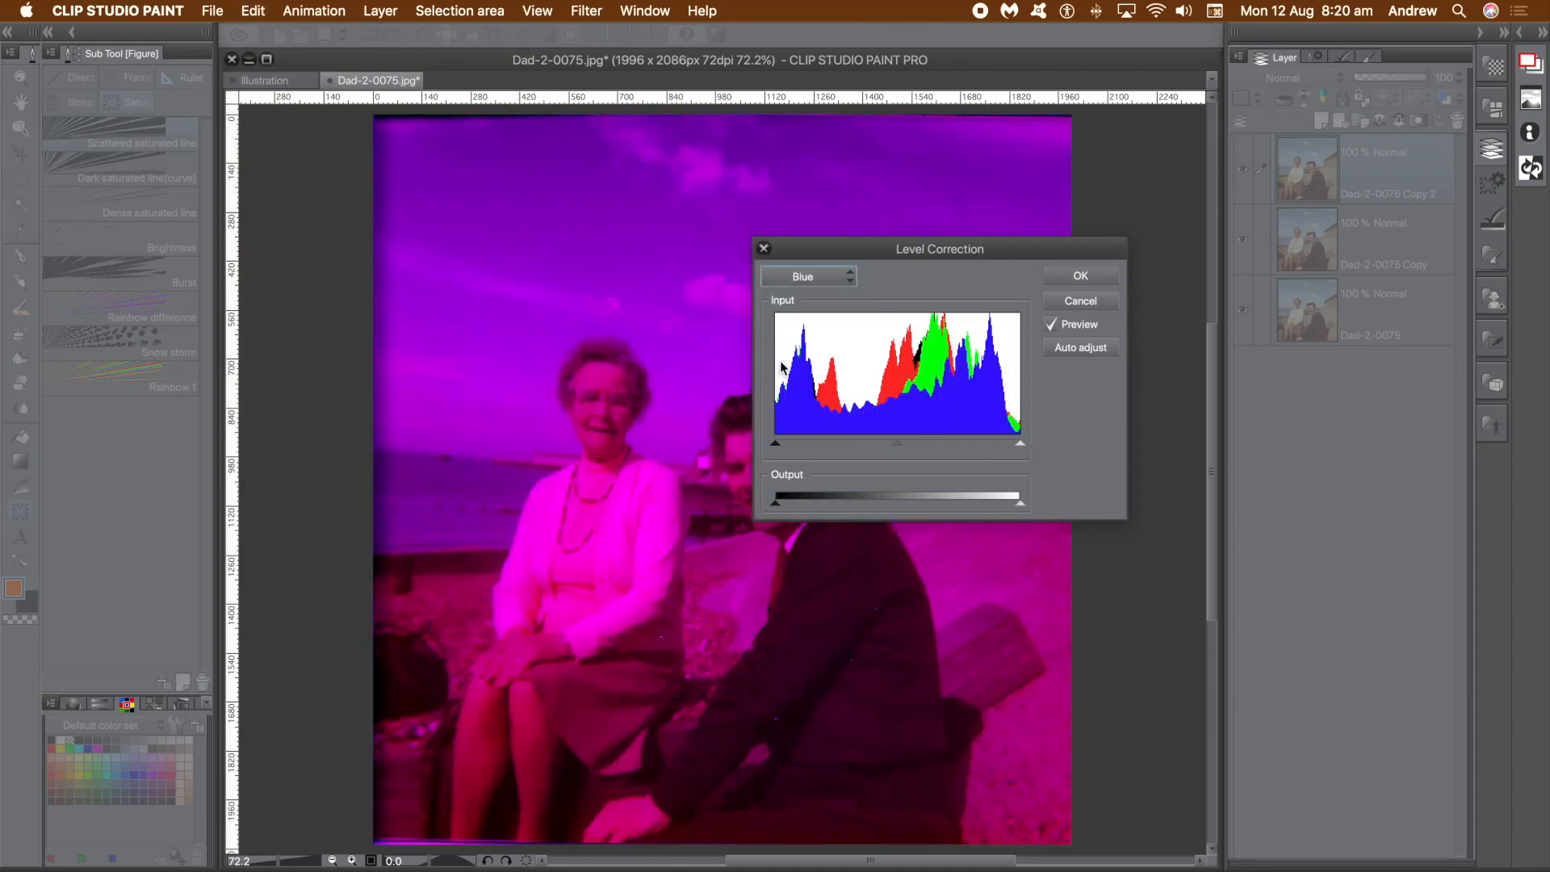
left_click_drag(1021, 500, 772, 497)
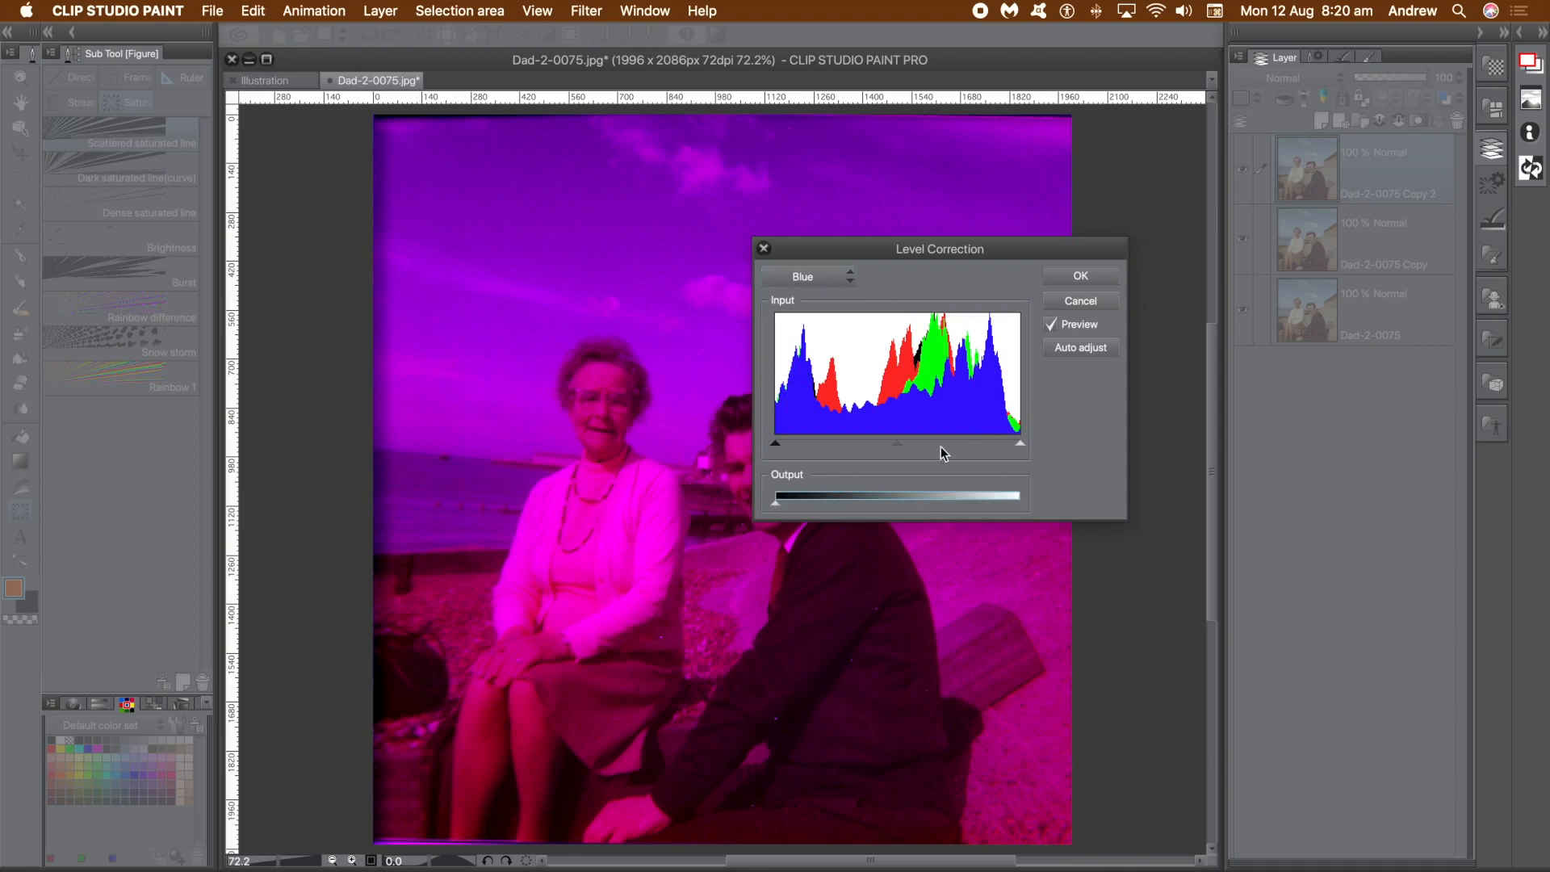
left_click(1081, 277)
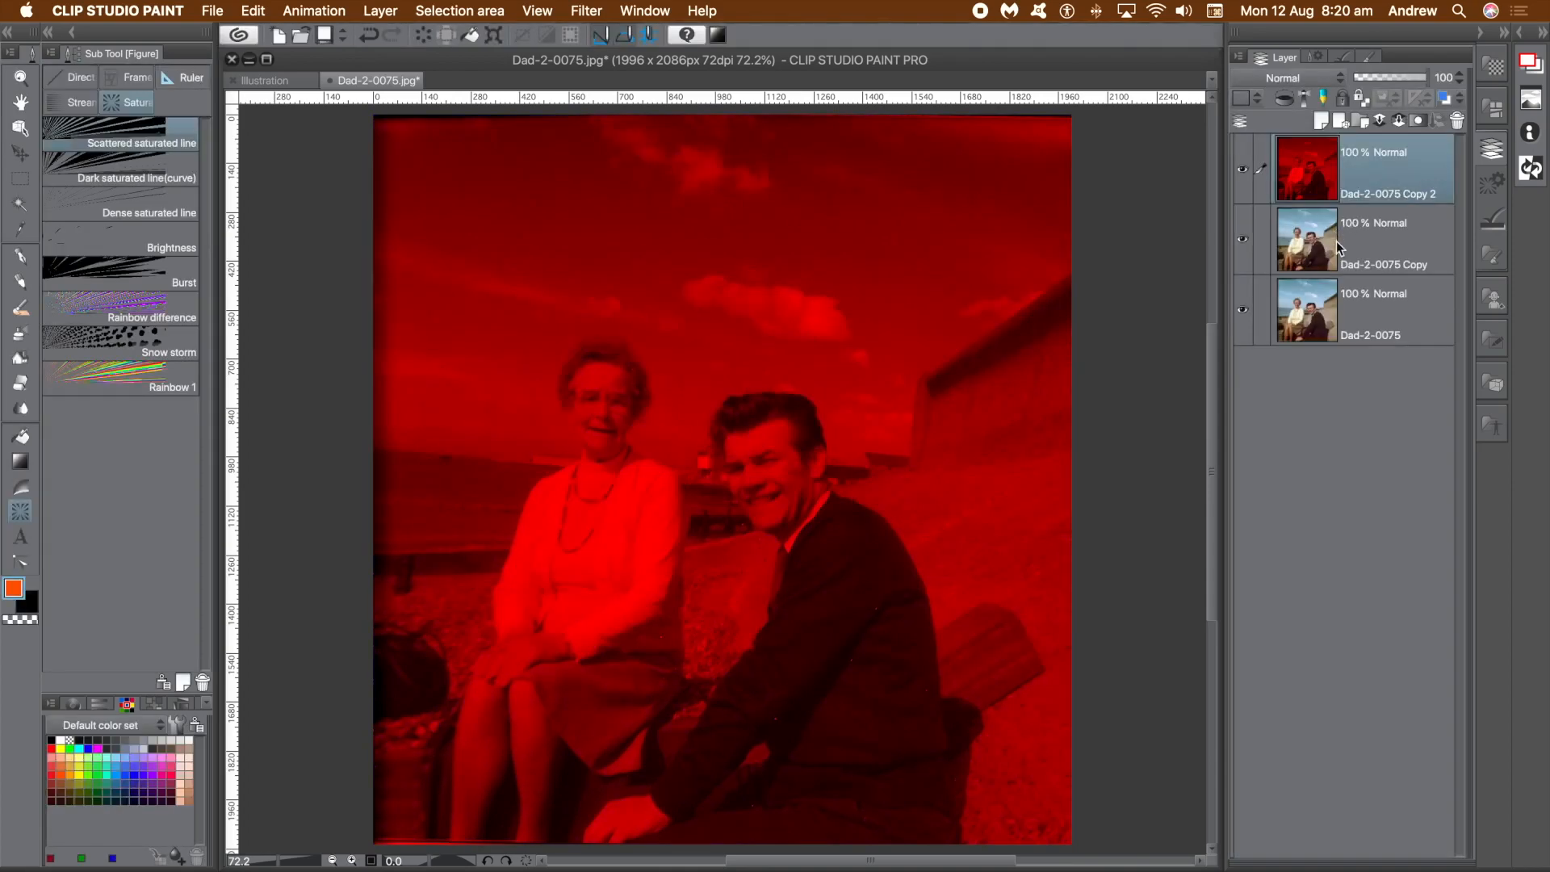
Step: Hide the red layer and, in a Level Correction on Dad-2-0075 Copy, reduce the Red channel's white output level to the black end
left_click(1243, 169)
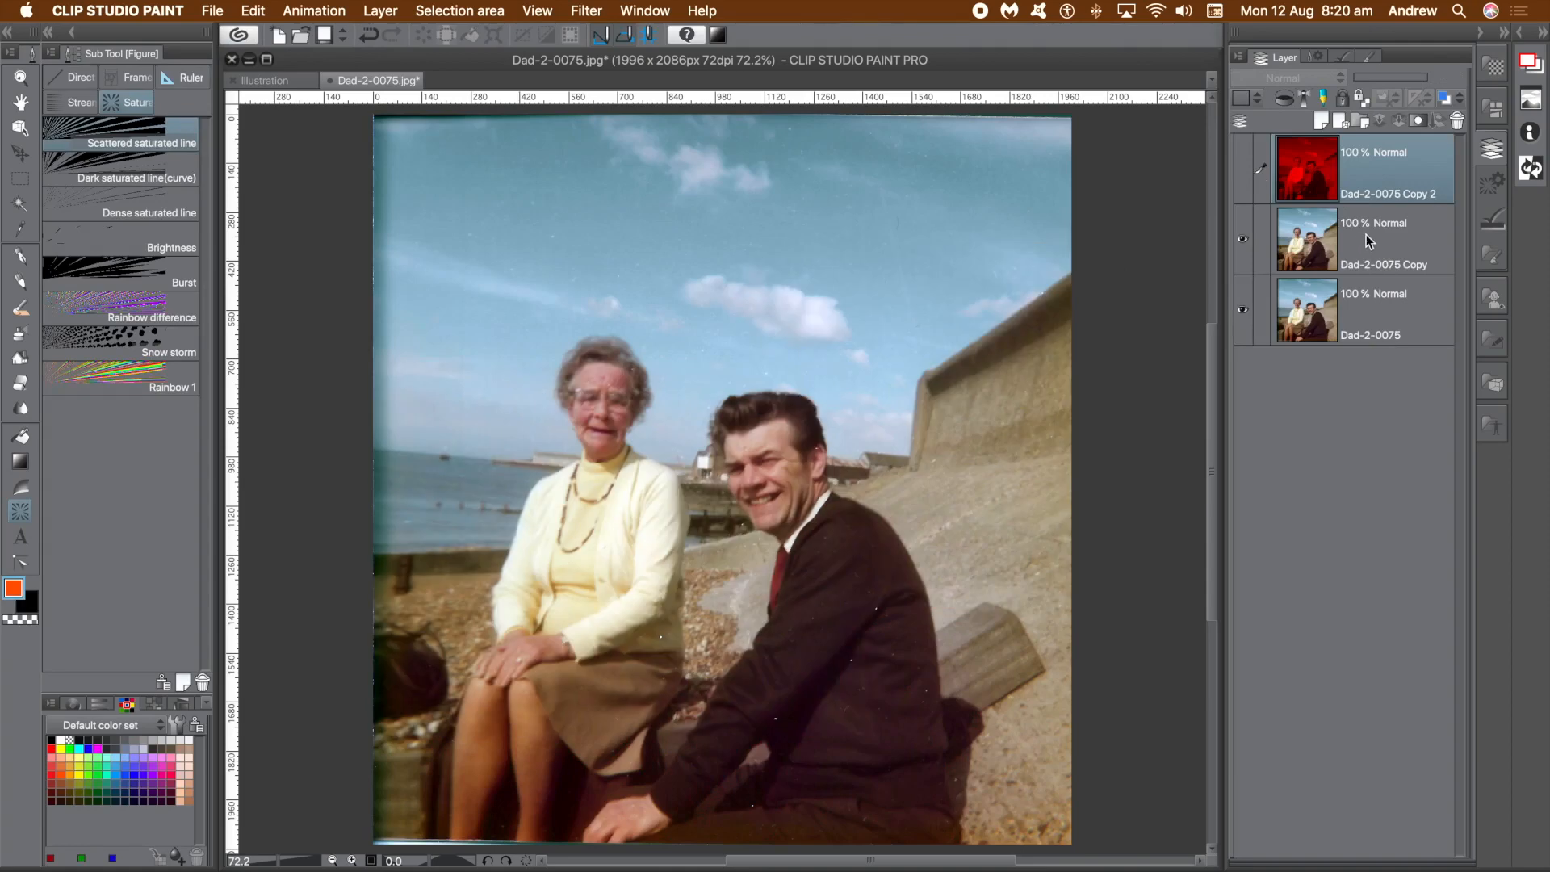
left_click(1368, 240)
left_click(253, 10)
mouse_move(303, 331)
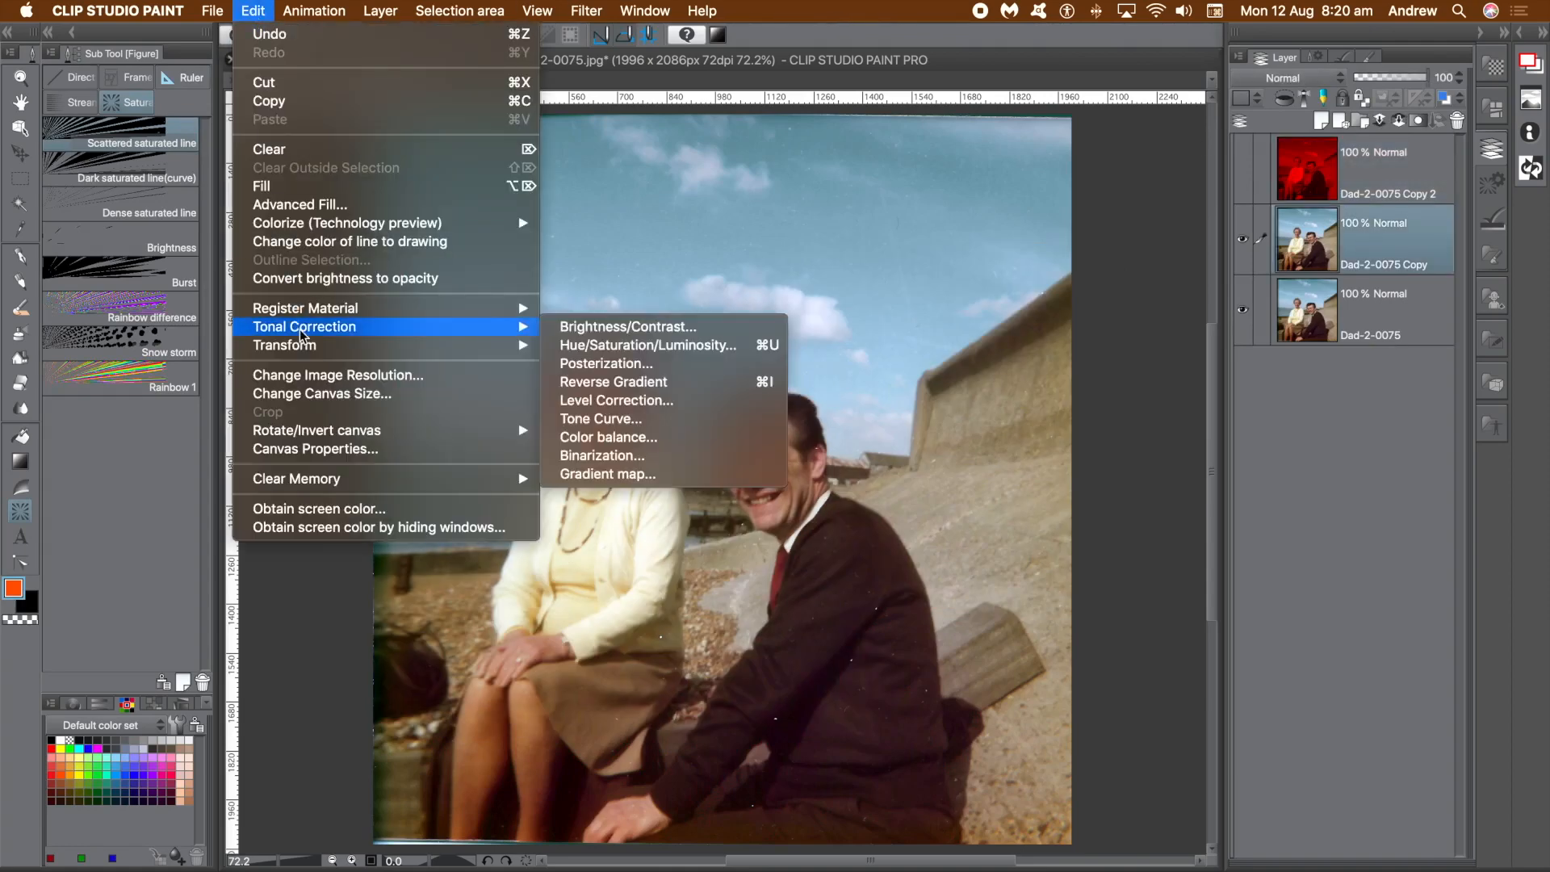
left_click(593, 401)
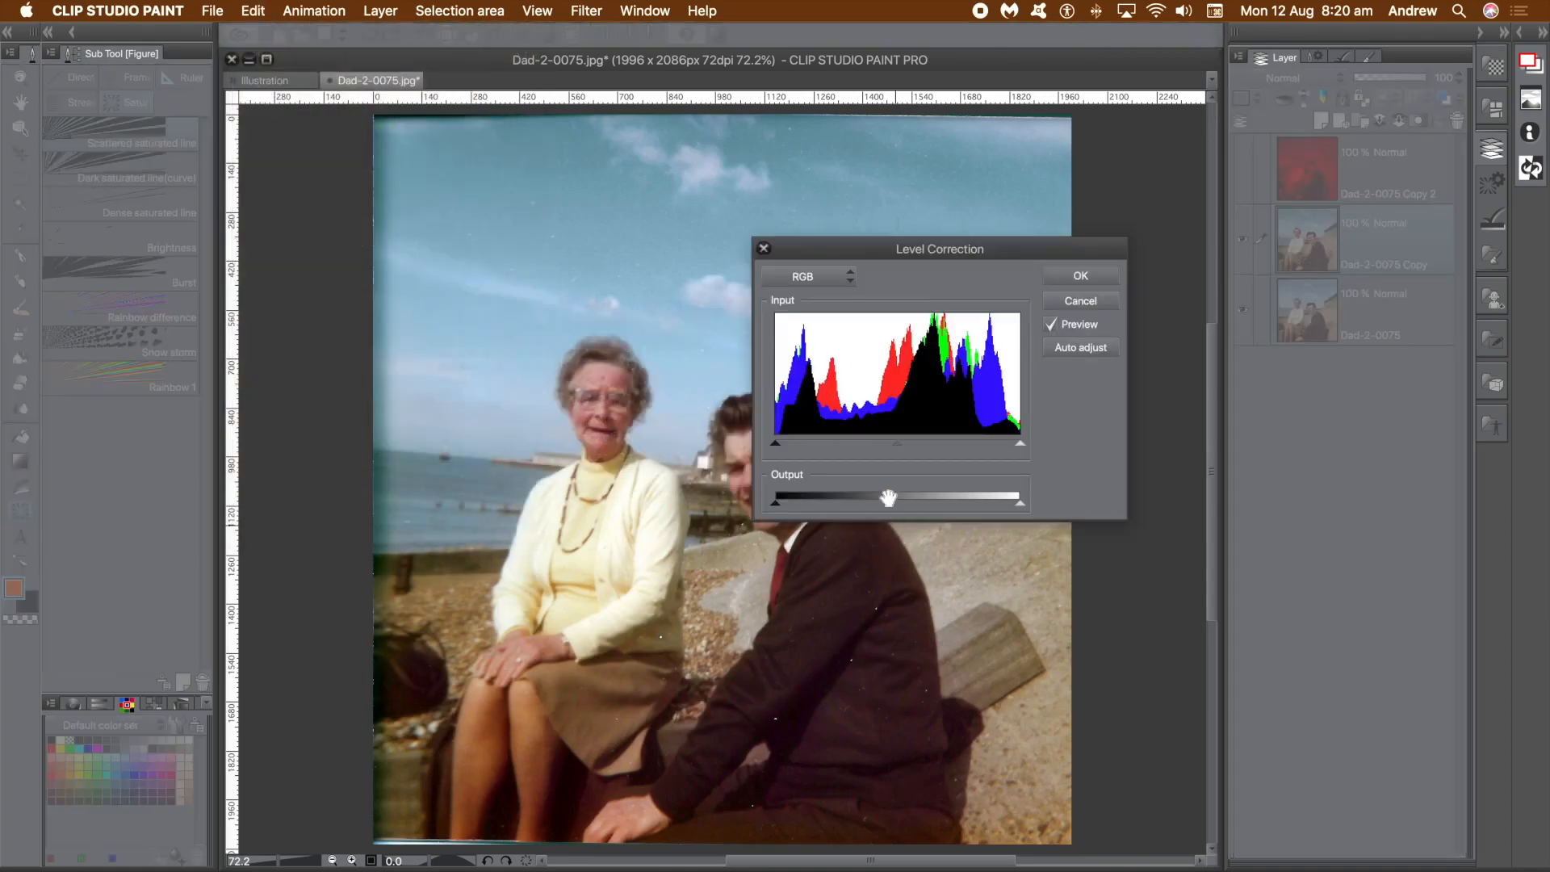
left_click(840, 277)
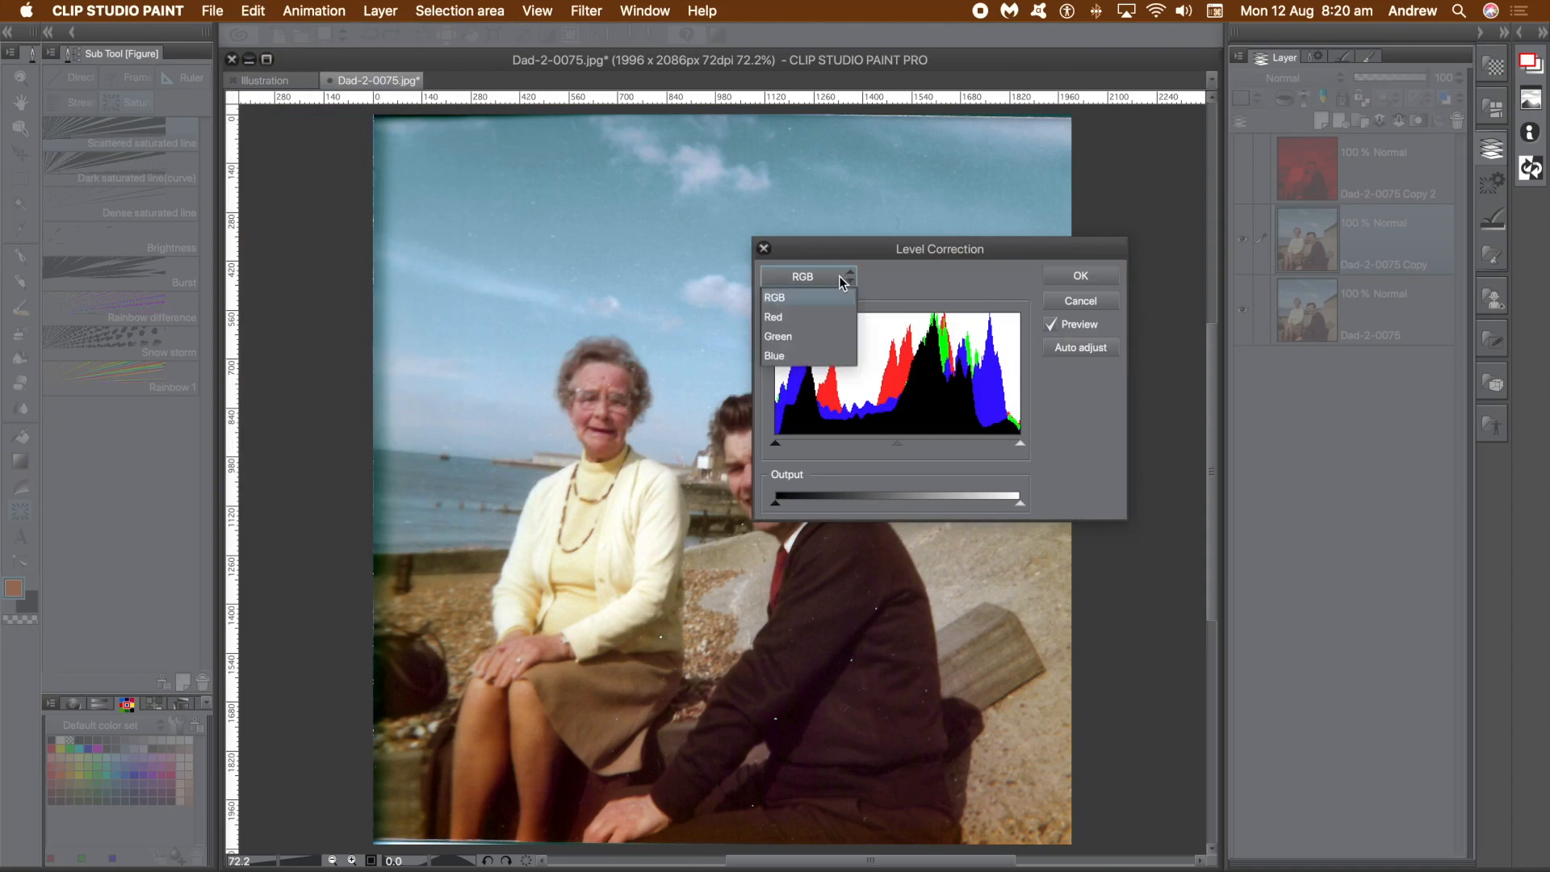
left_click(802, 317)
left_click_drag(1019, 505, 751, 512)
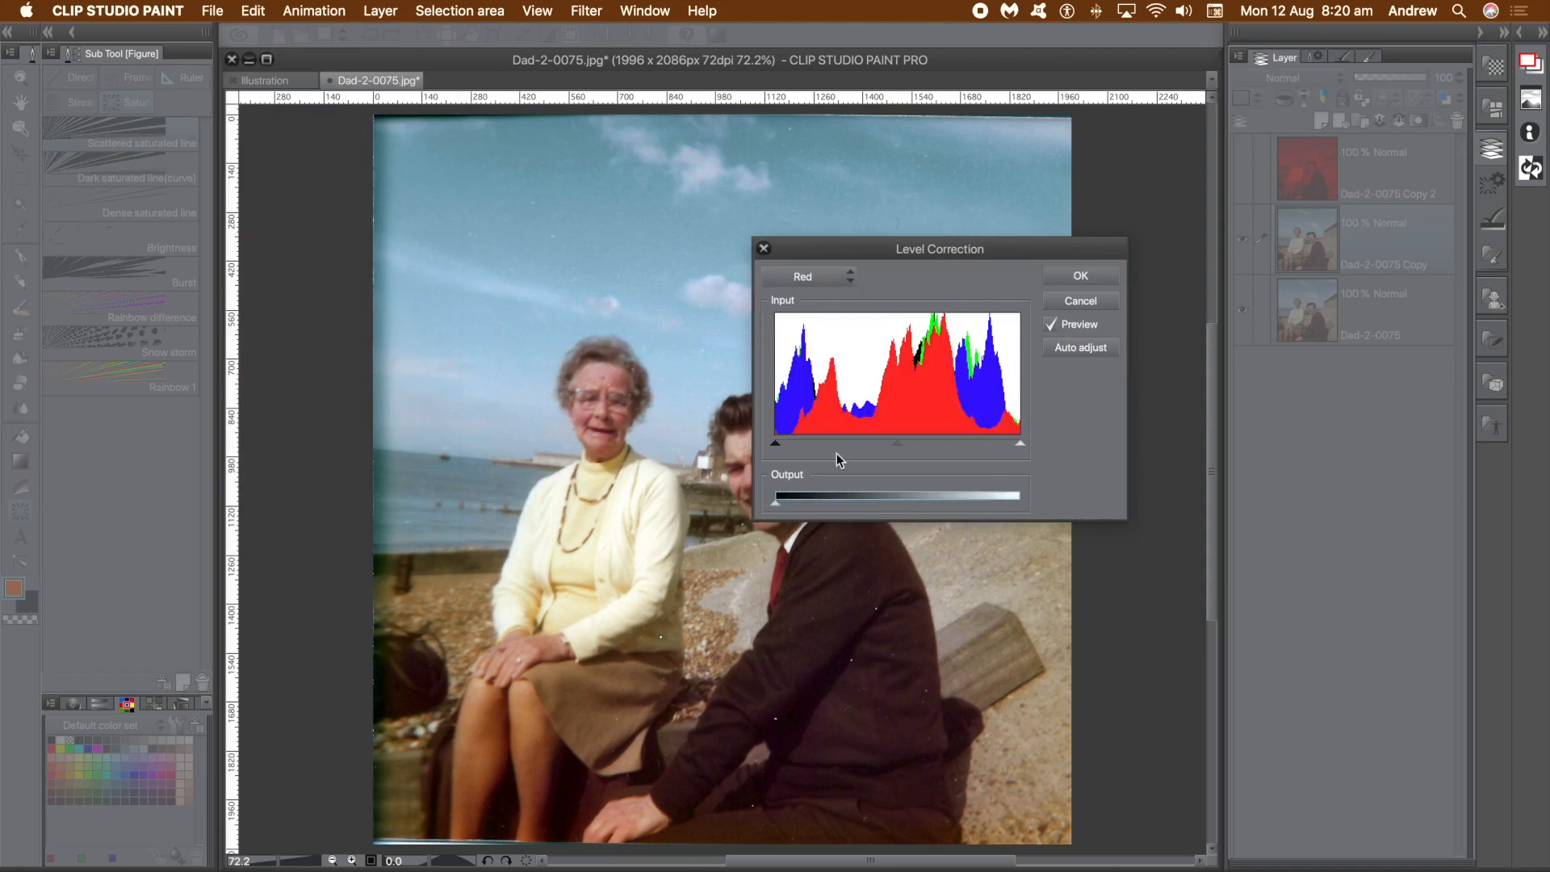
Step: Reduce the Blue channel's white output level to the black end and apply the correction, leaving the middle copy with green only
left_click(817, 277)
left_click(778, 359)
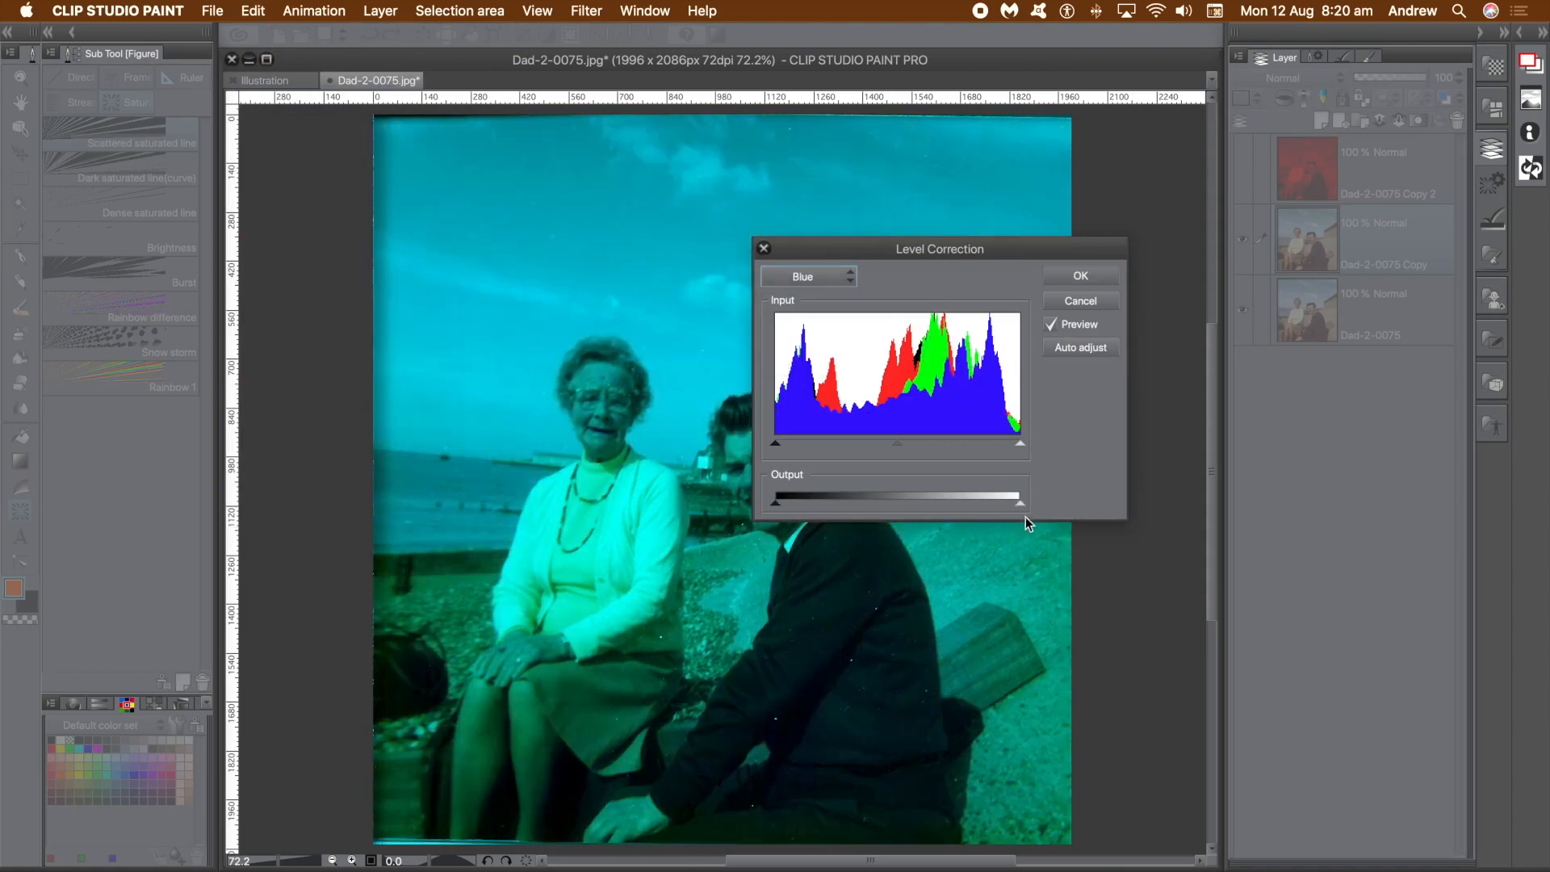
left_click_drag(1020, 505, 767, 507)
left_click(1081, 276)
Step: Hide the green layer and, in a Level Correction on the original Dad-2-0075 layer, reduce the Red channel's white output level to the black end
left_click(1243, 239)
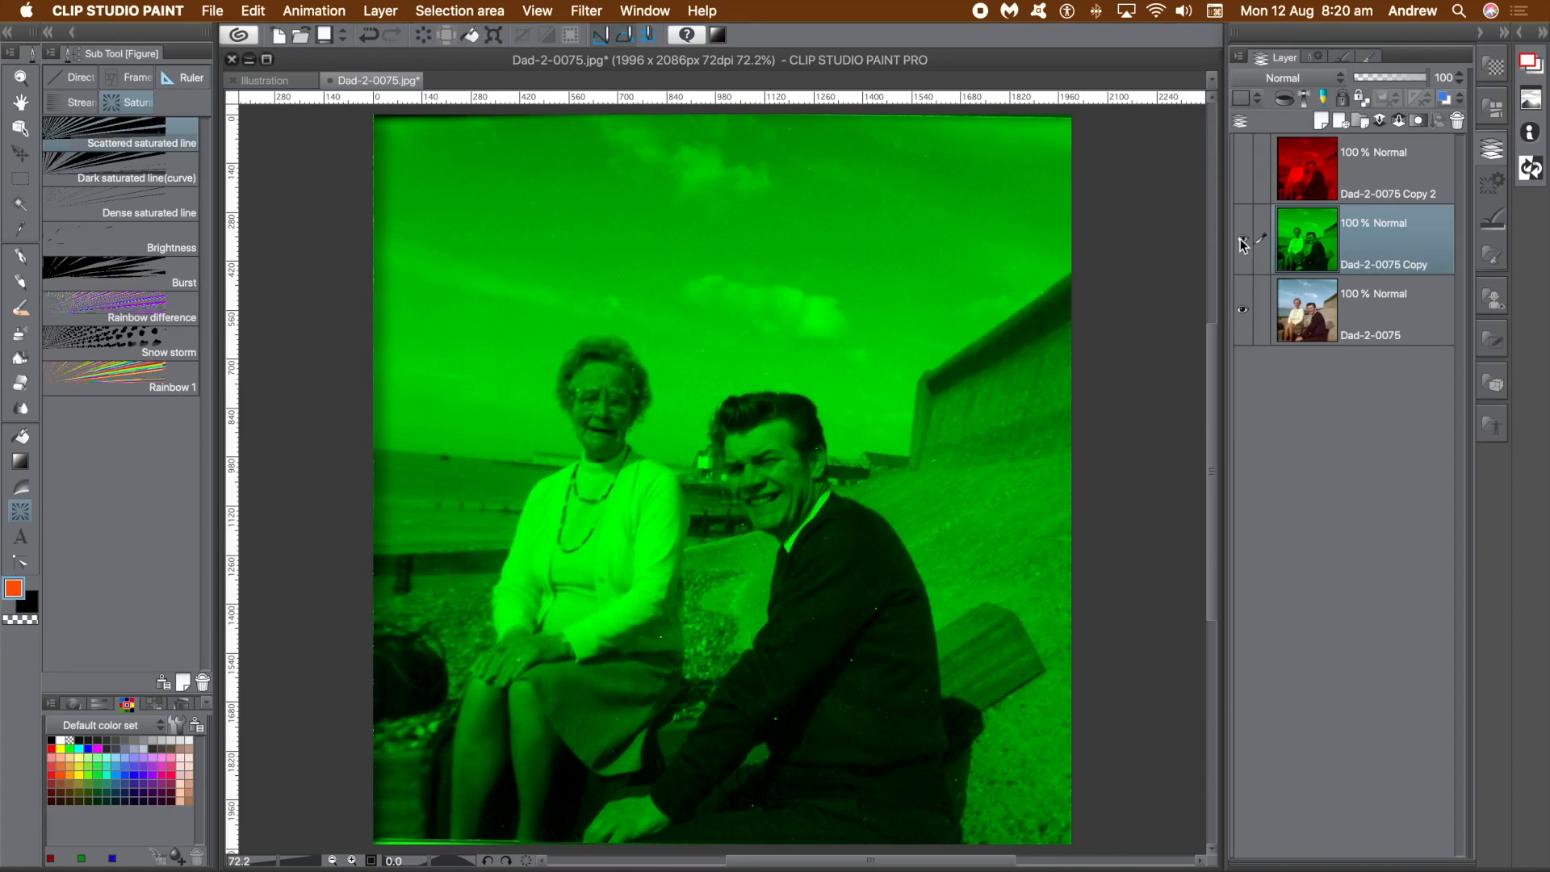
left_click(1384, 316)
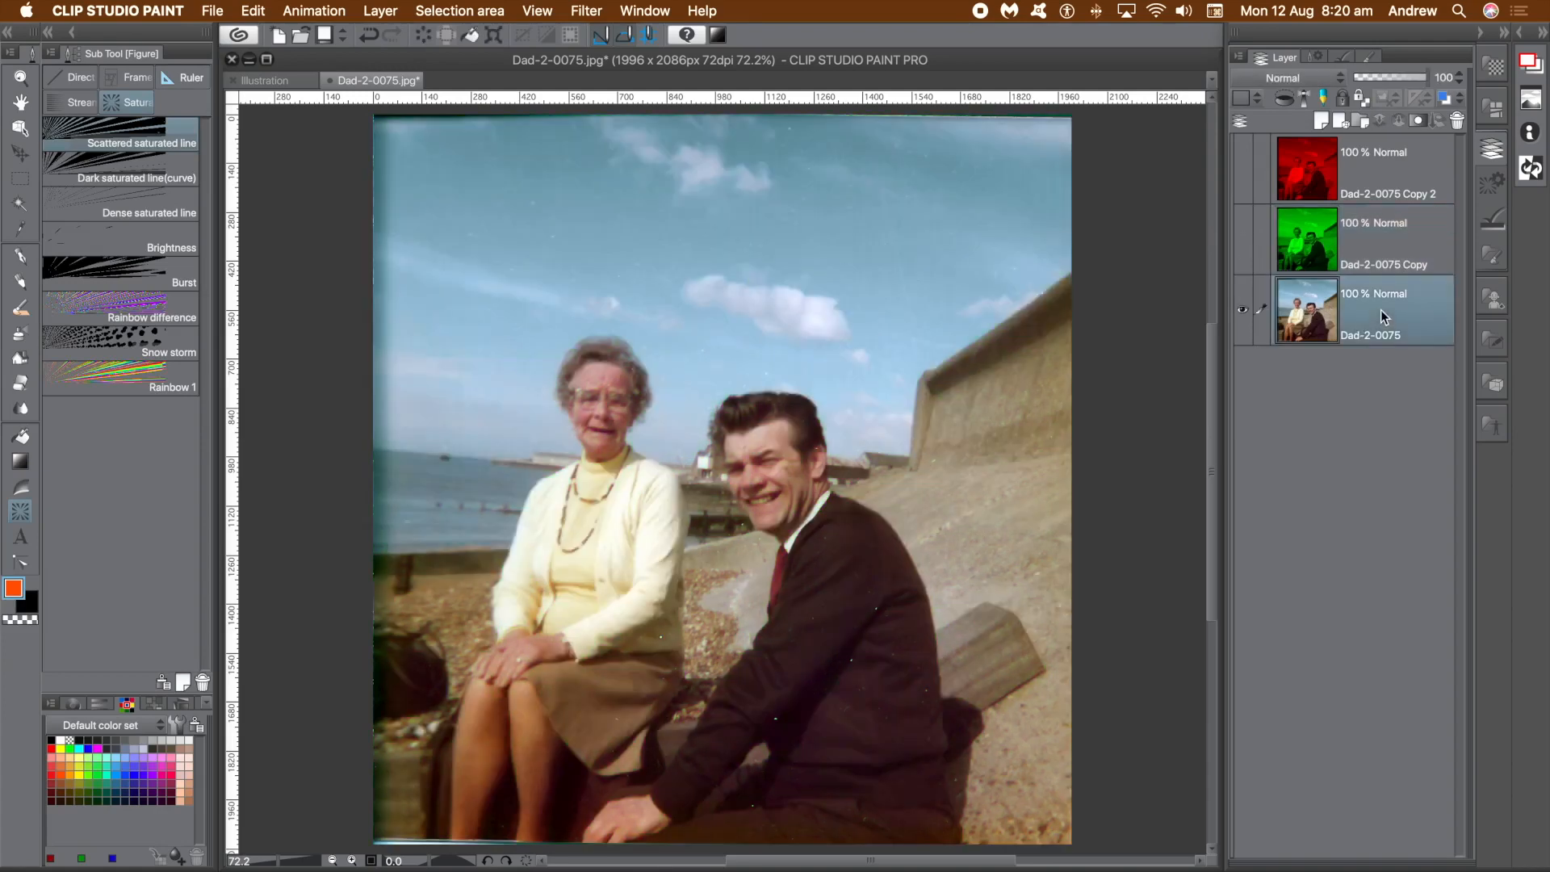
left_click(254, 11)
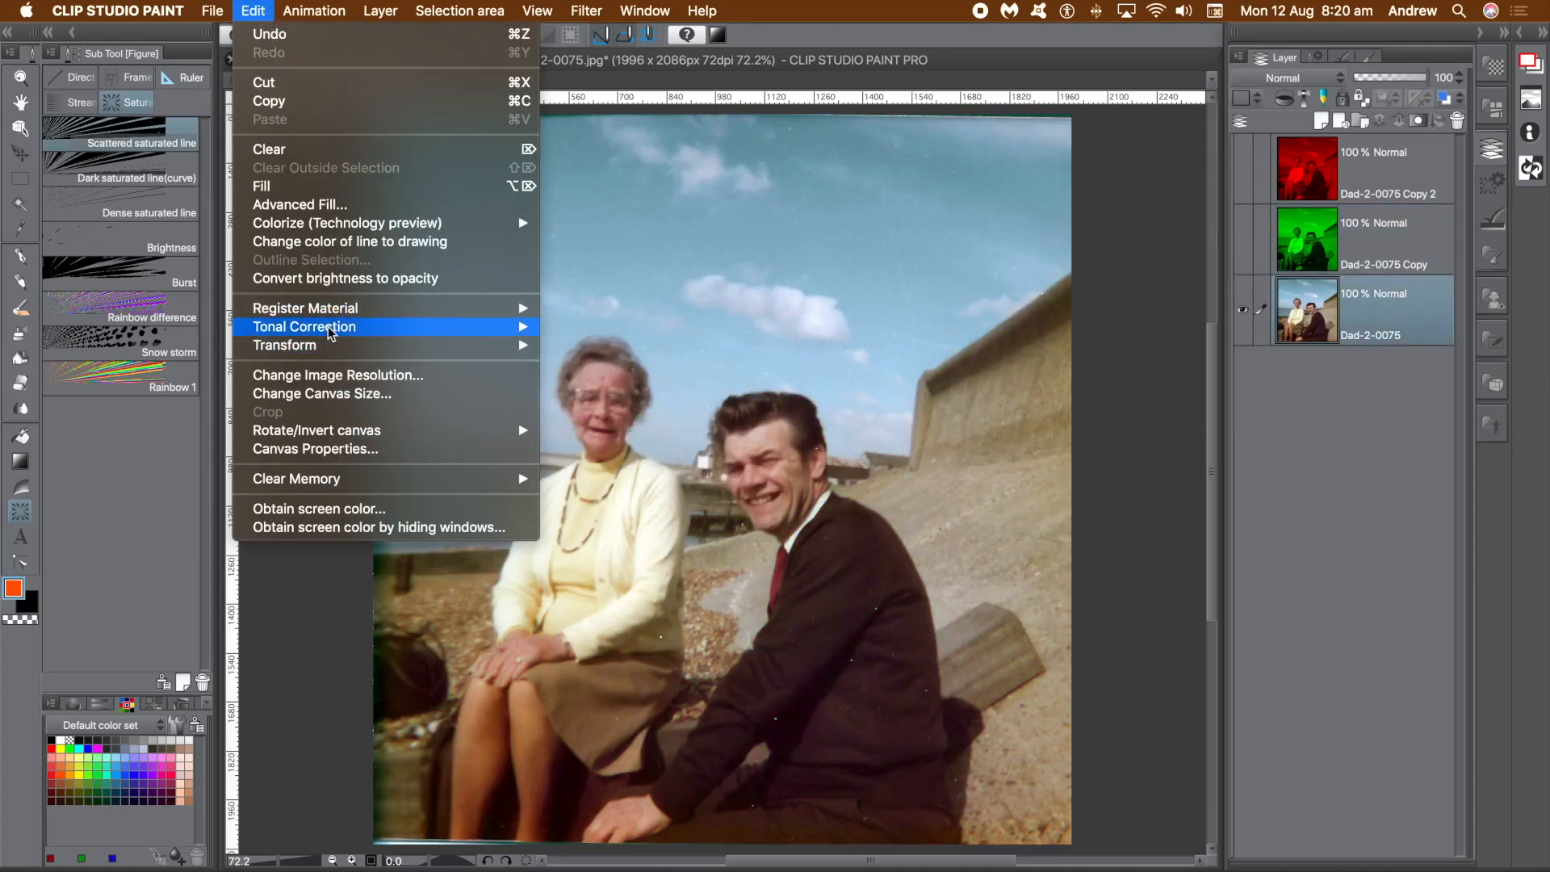
mouse_move(327, 329)
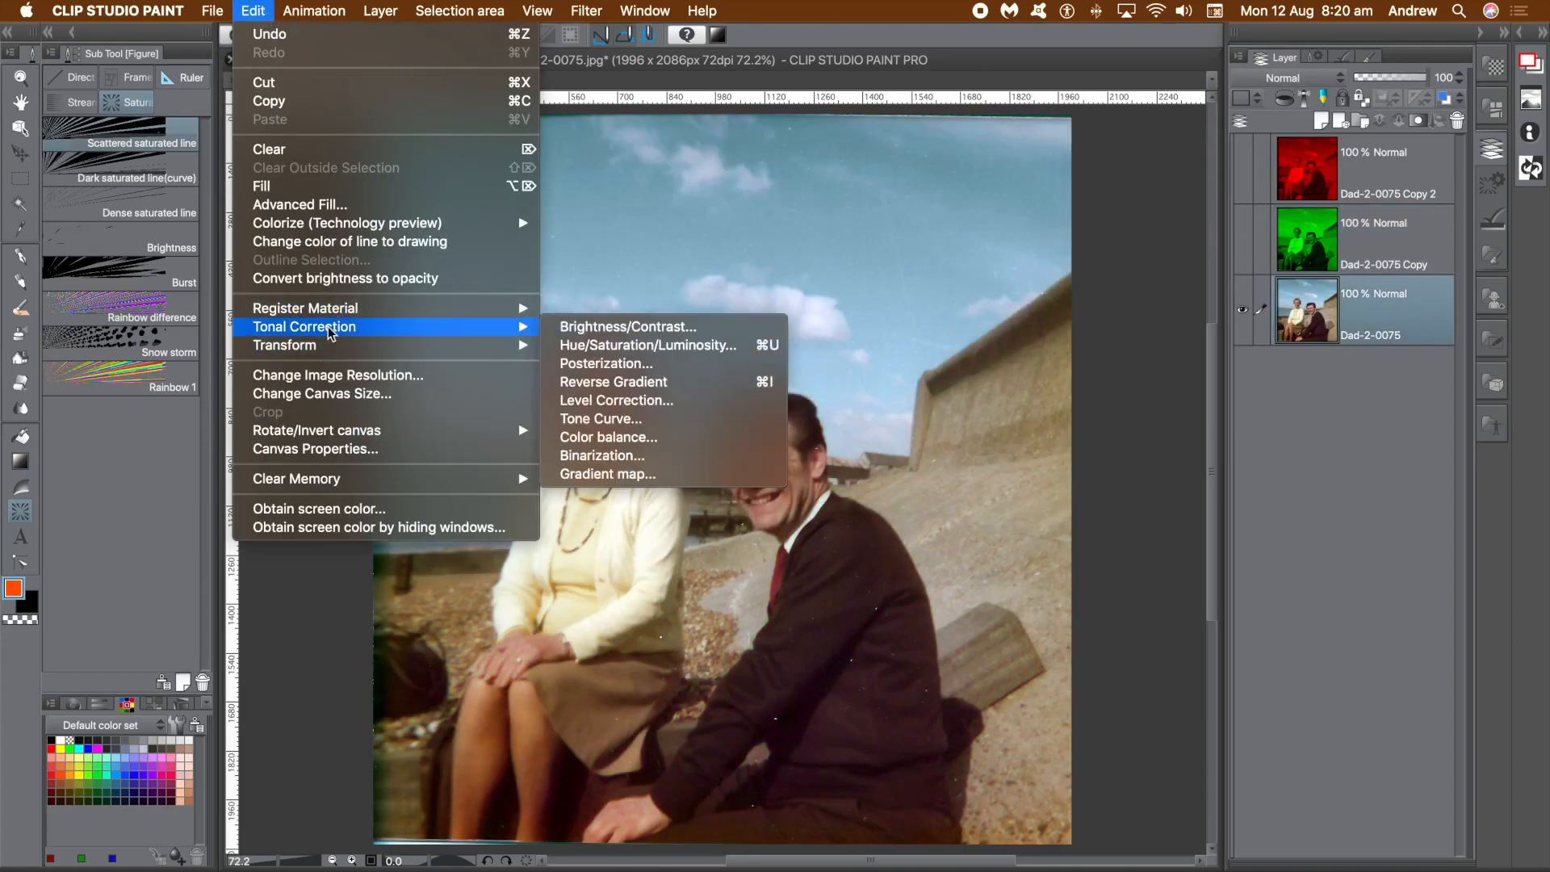
left_click(674, 402)
left_click(799, 276)
left_click(790, 323)
left_click_drag(1021, 503, 777, 502)
Step: Reduce the Green channel's white output level to the black end and apply the correction, leaving the original layer with blue only
left_click(831, 279)
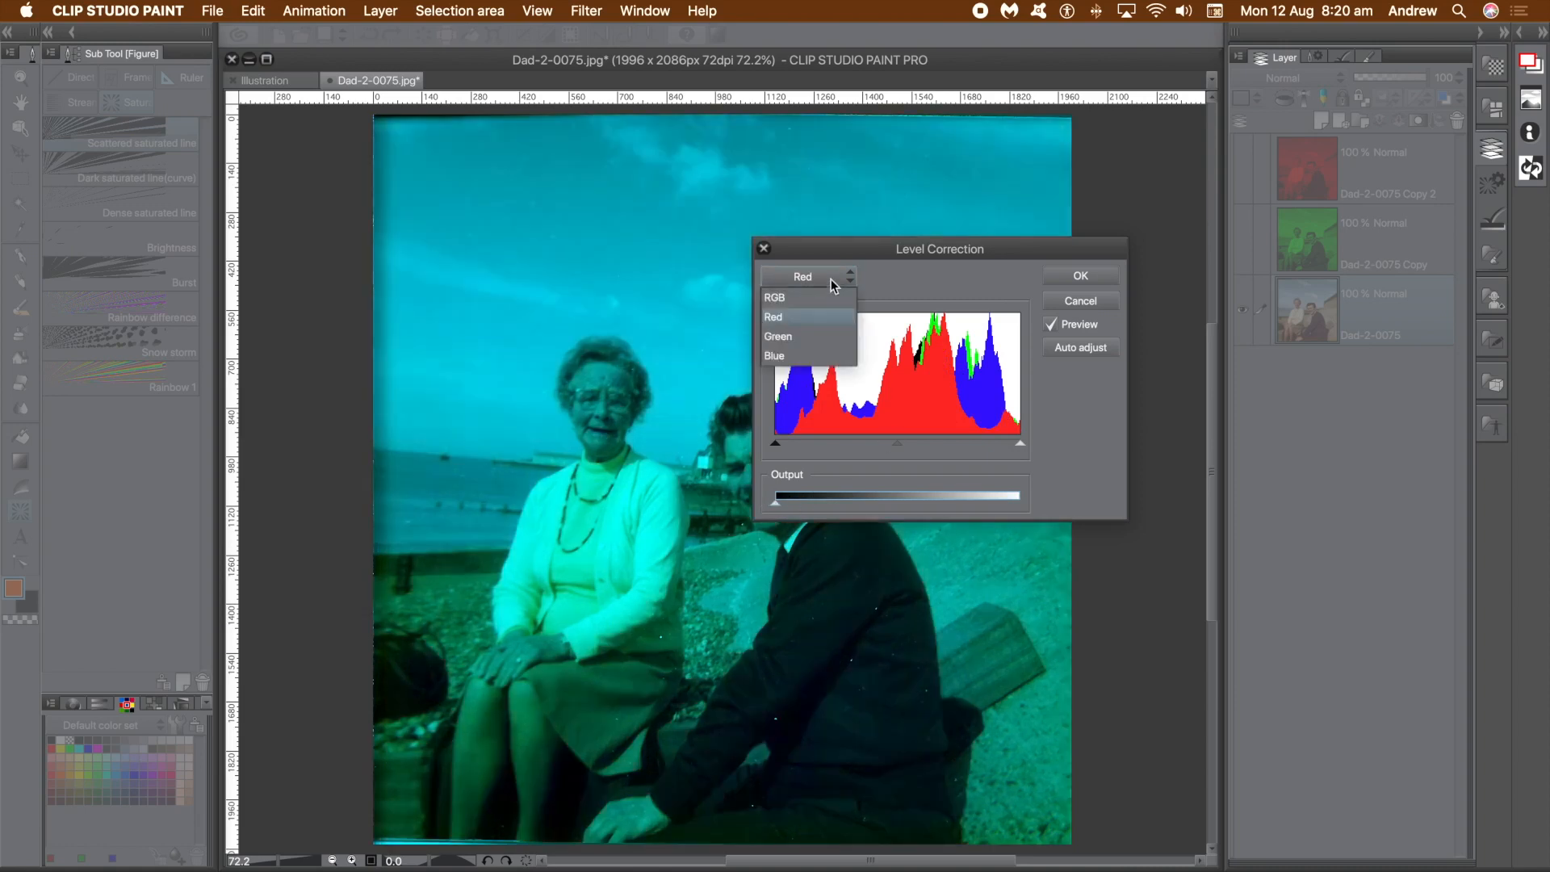
left_click(806, 323)
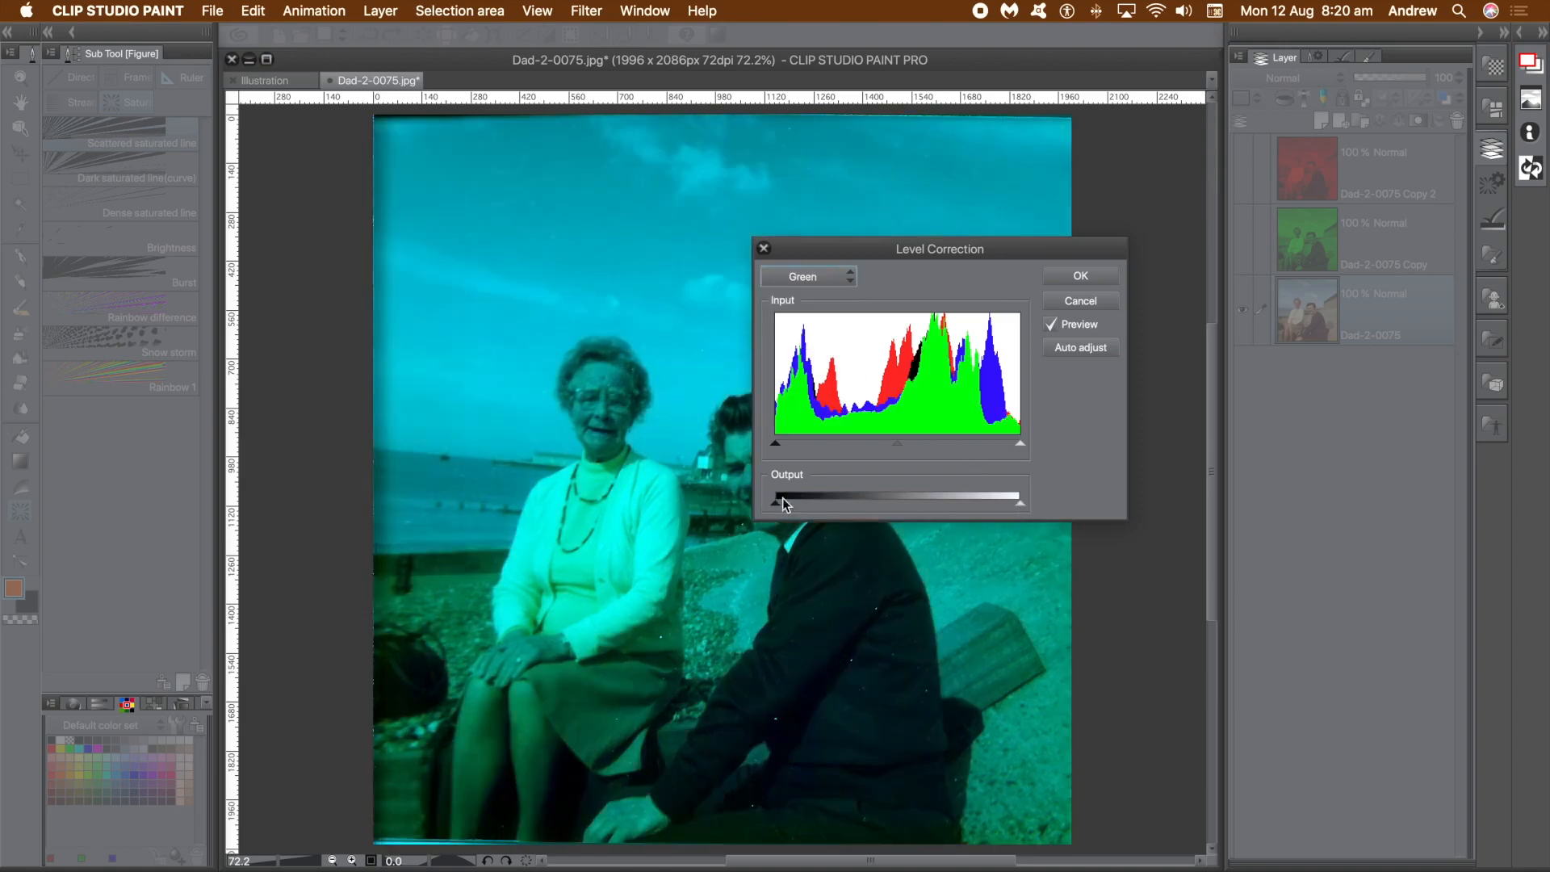
left_click_drag(1021, 505, 776, 507)
left_click(1078, 276)
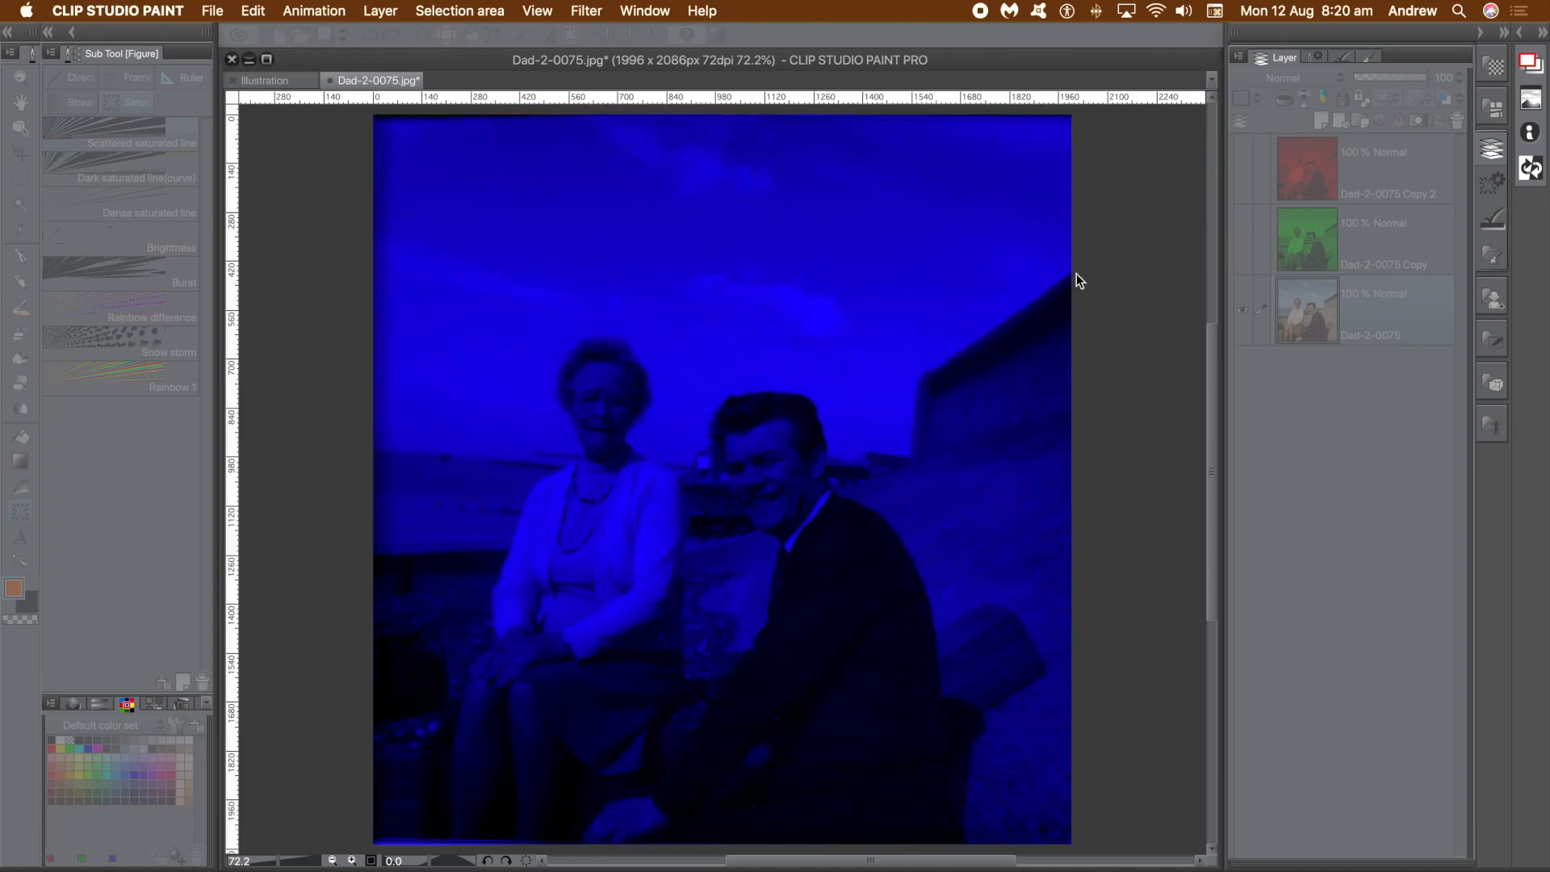
Step: Show the green and red layers again and set the red layer's blending mode to Lighten
left_click(1170, 294)
left_click(1171, 190)
left_click(1432, 181)
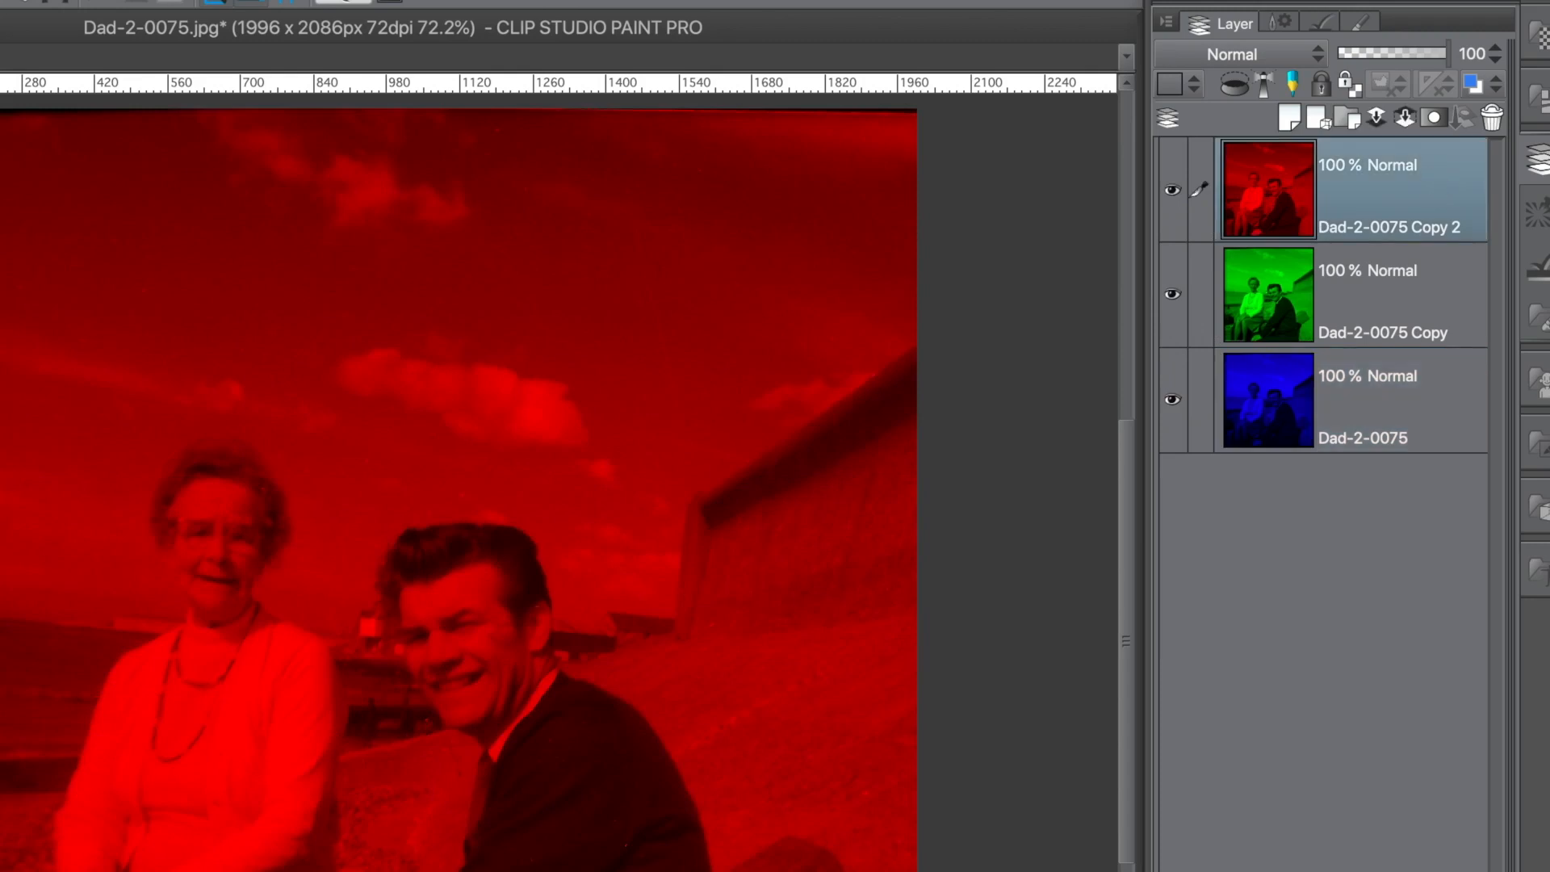
left_click(1240, 53)
left_click(1205, 260)
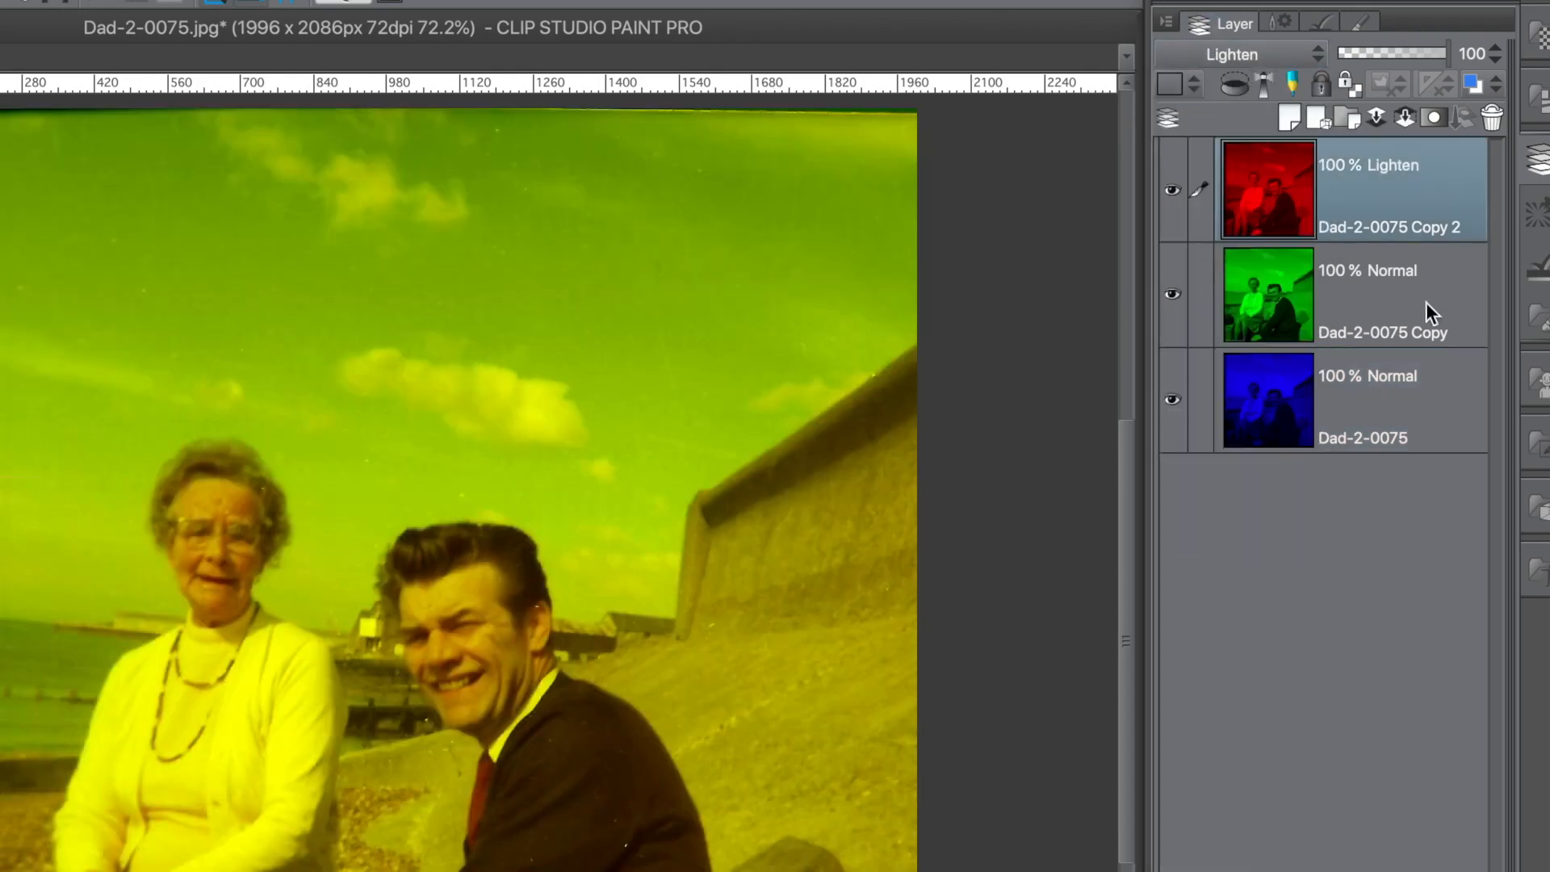
Step: Set the green Dad-2-0075 Copy layer's blending mode to Lighten
left_click(1398, 292)
left_click(1234, 56)
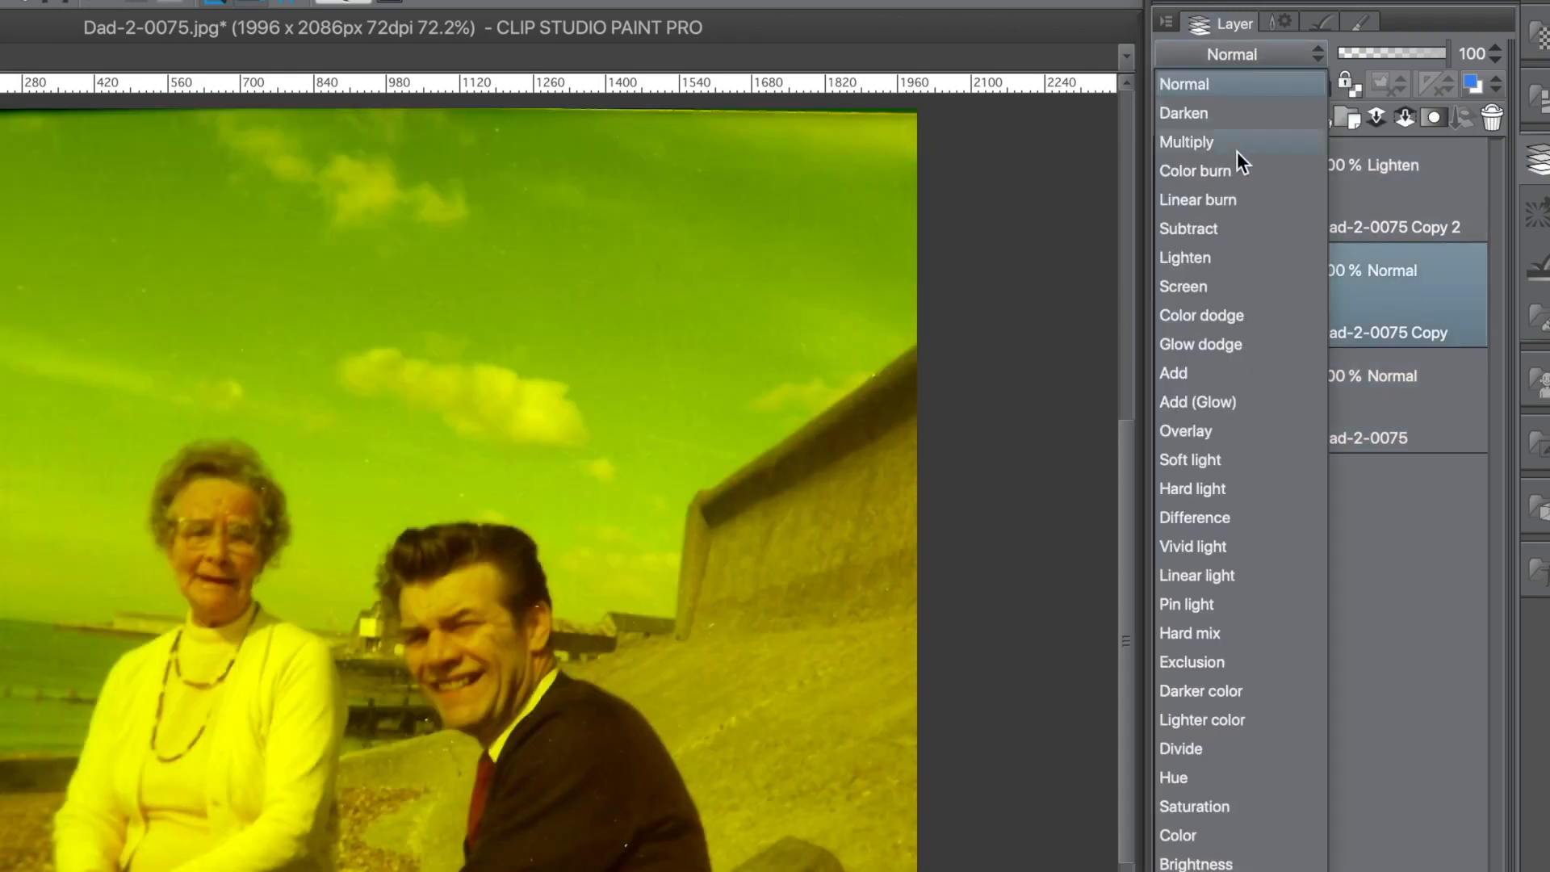
left_click(1223, 259)
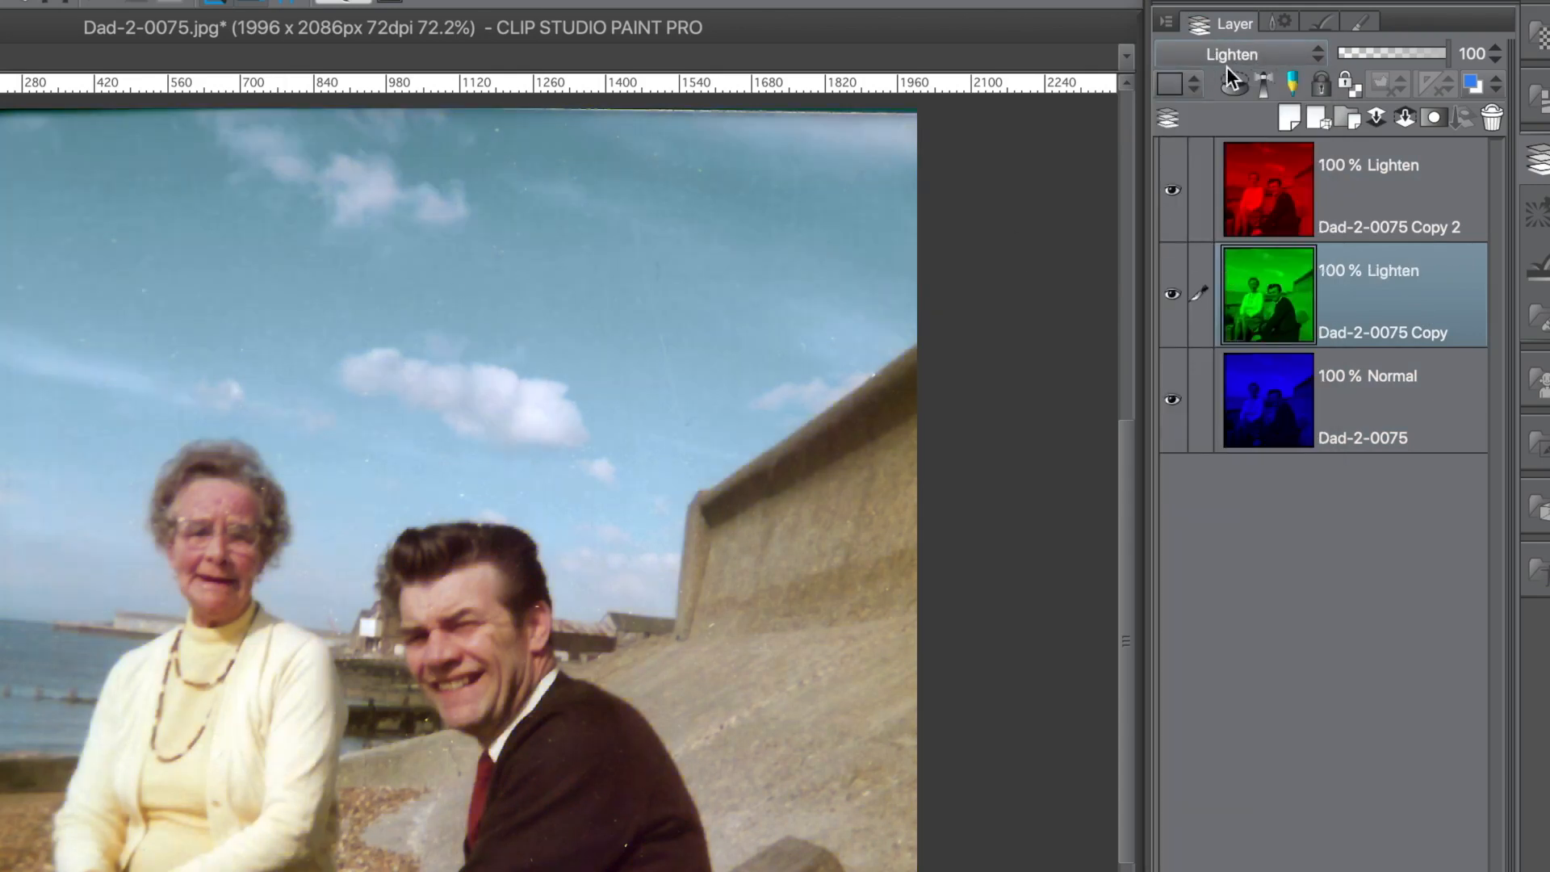
Step: Distort the red Dad-2-0075 Copy 2 layer with Free Transform, spreading its lower corners outward past the canvas sides, and apply the transformation
left_click(1398, 199)
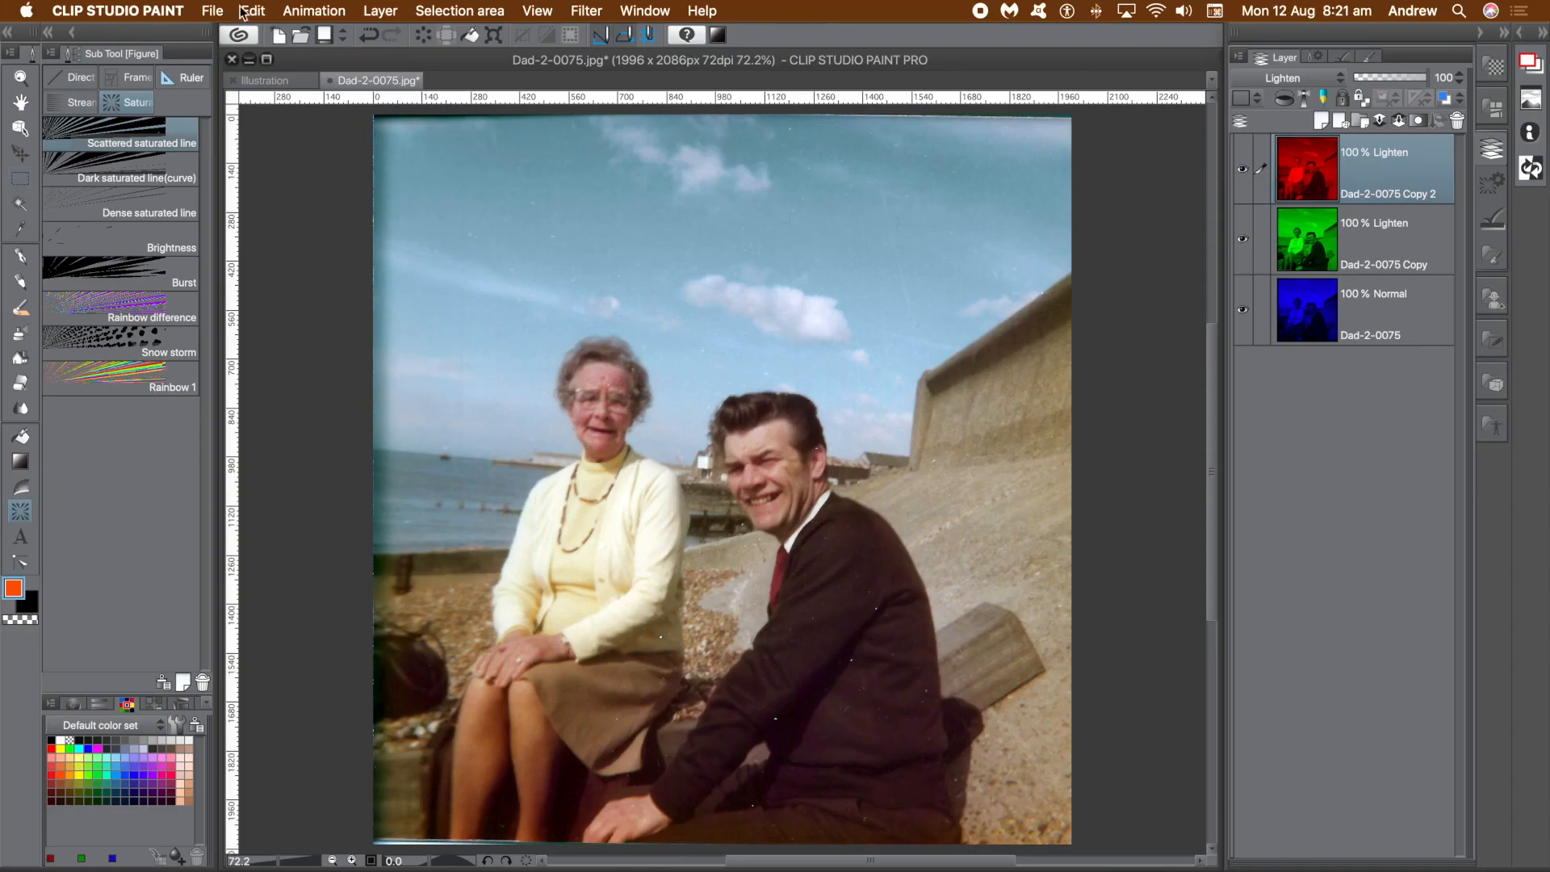
left_click(253, 11)
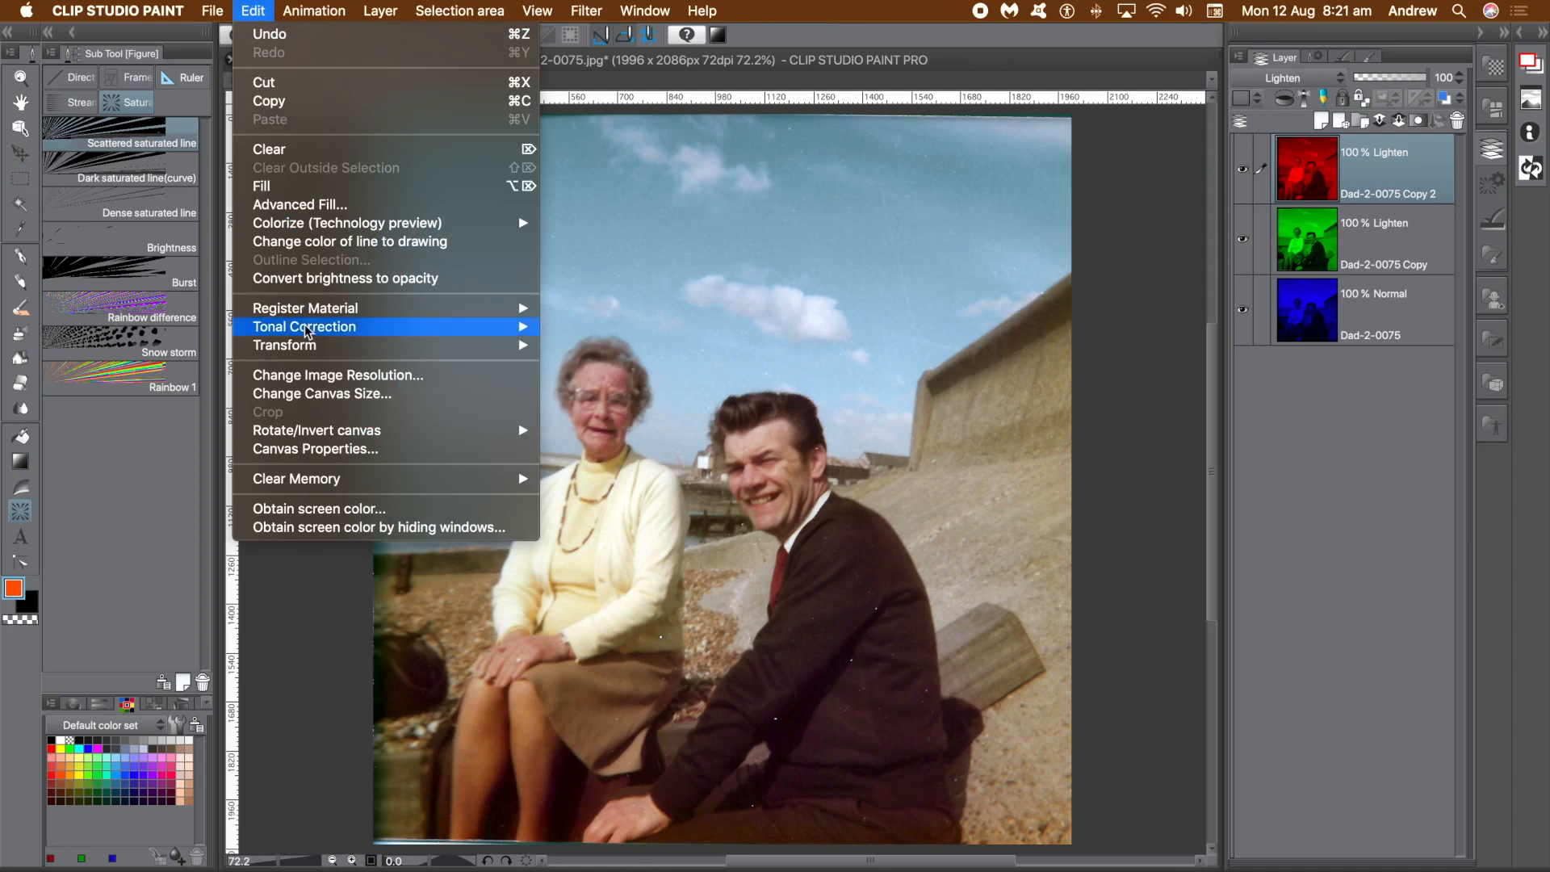
mouse_move(306, 345)
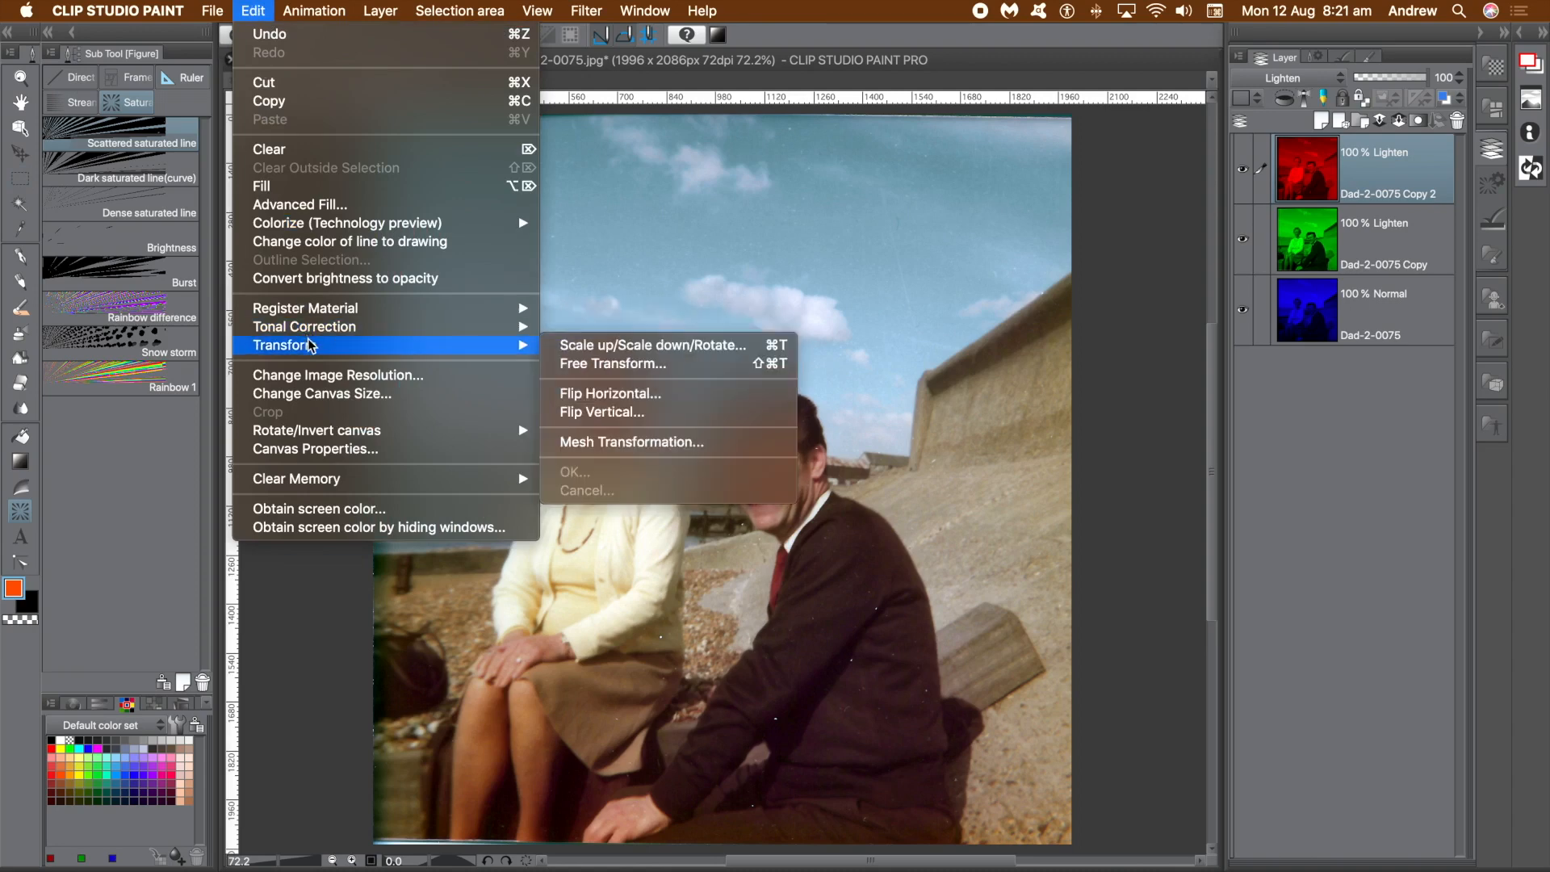
left_click(662, 364)
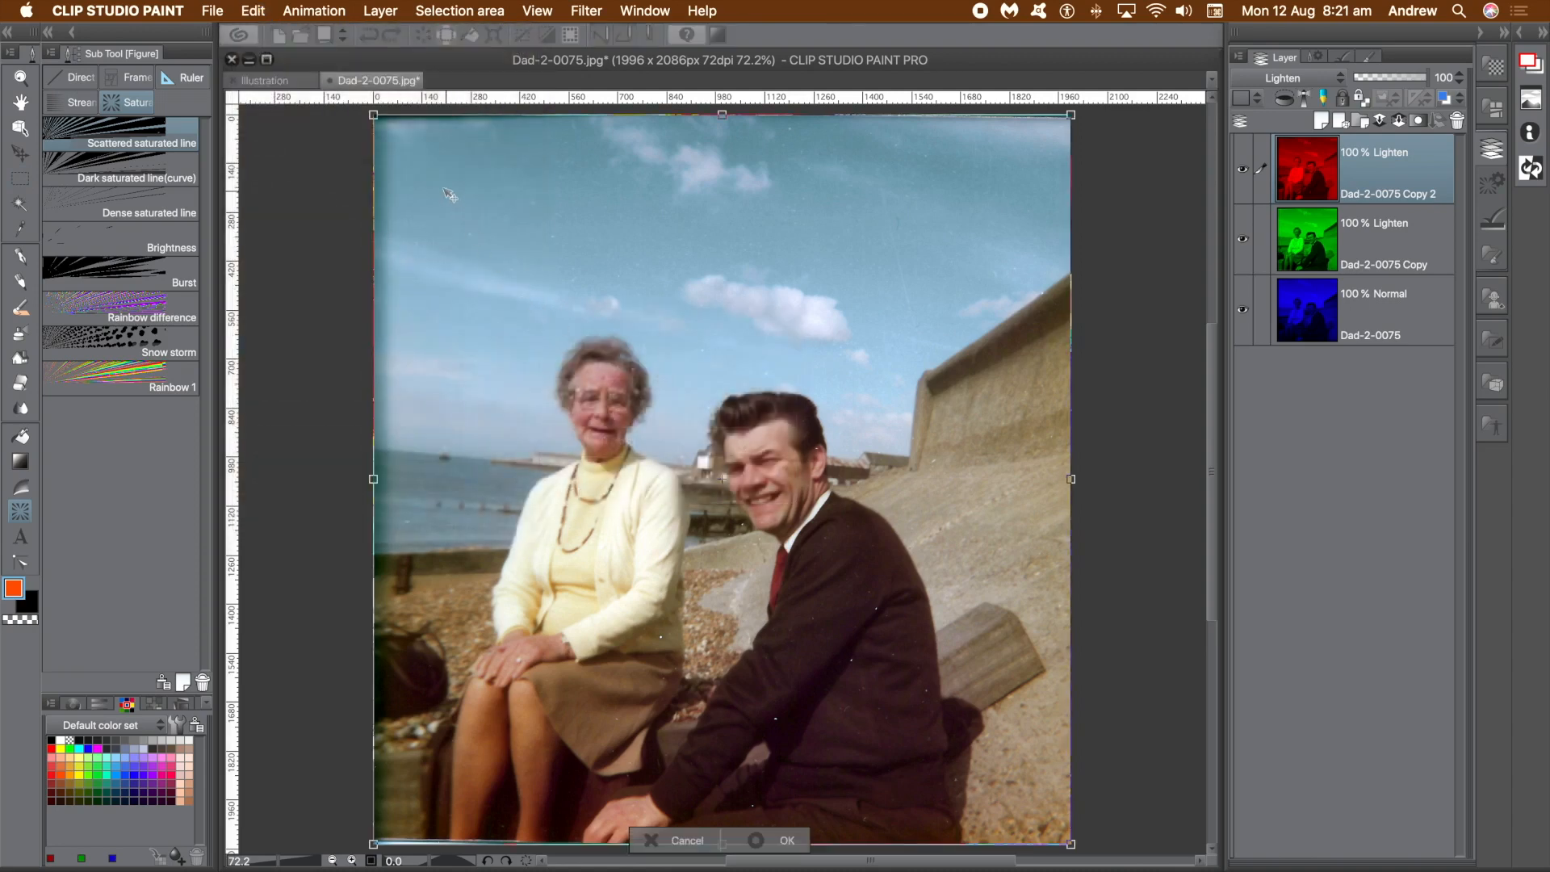
left_click_drag(385, 126, 479, 188)
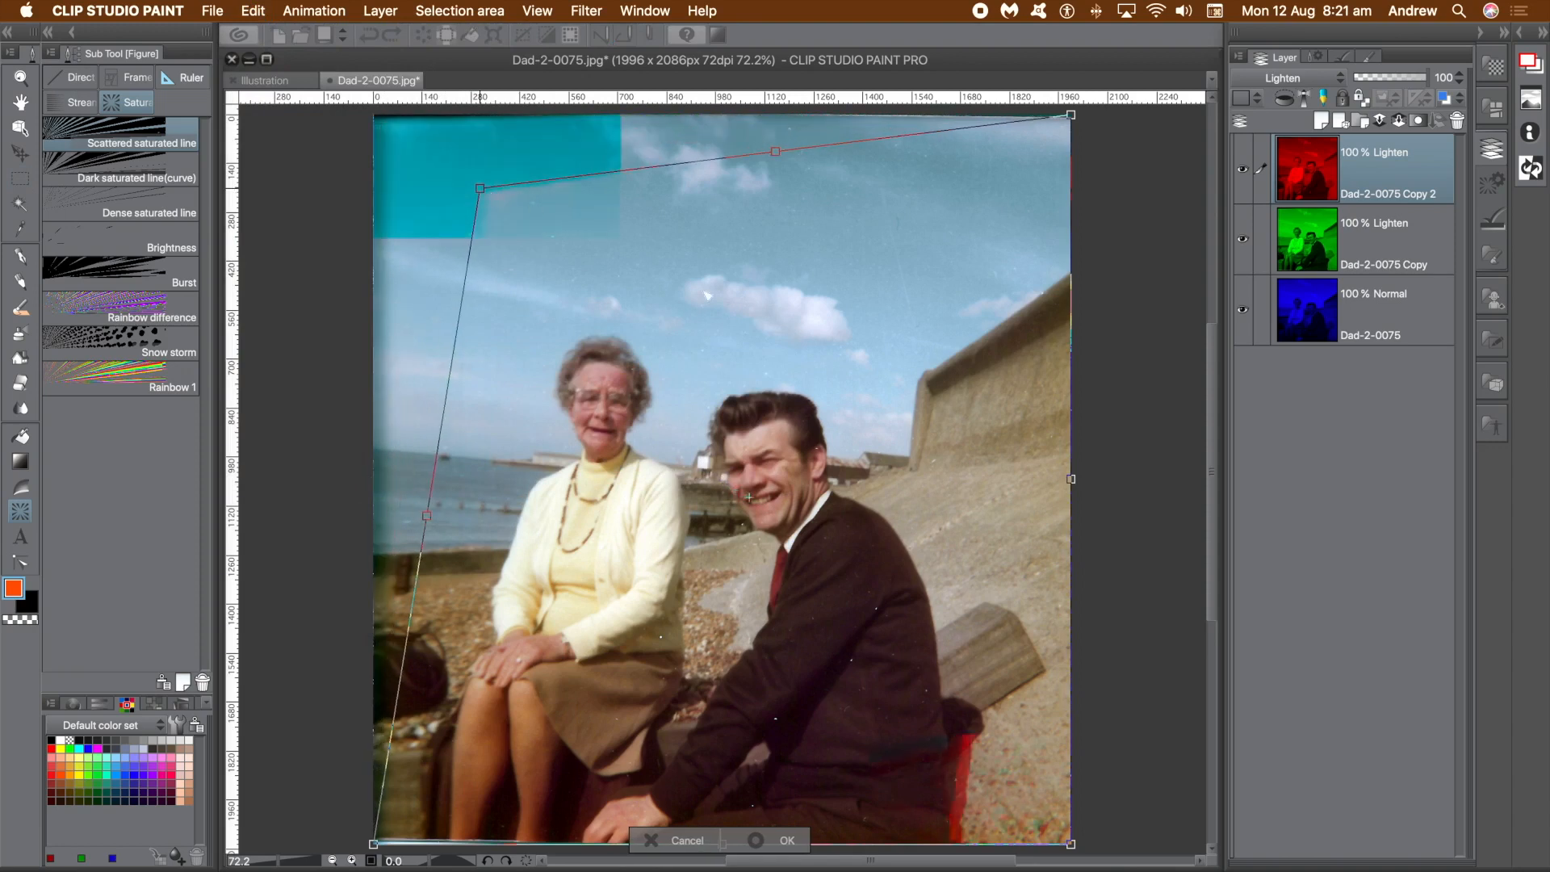
left_click_drag(1071, 844, 1125, 800)
left_click_drag(430, 520, 320, 447)
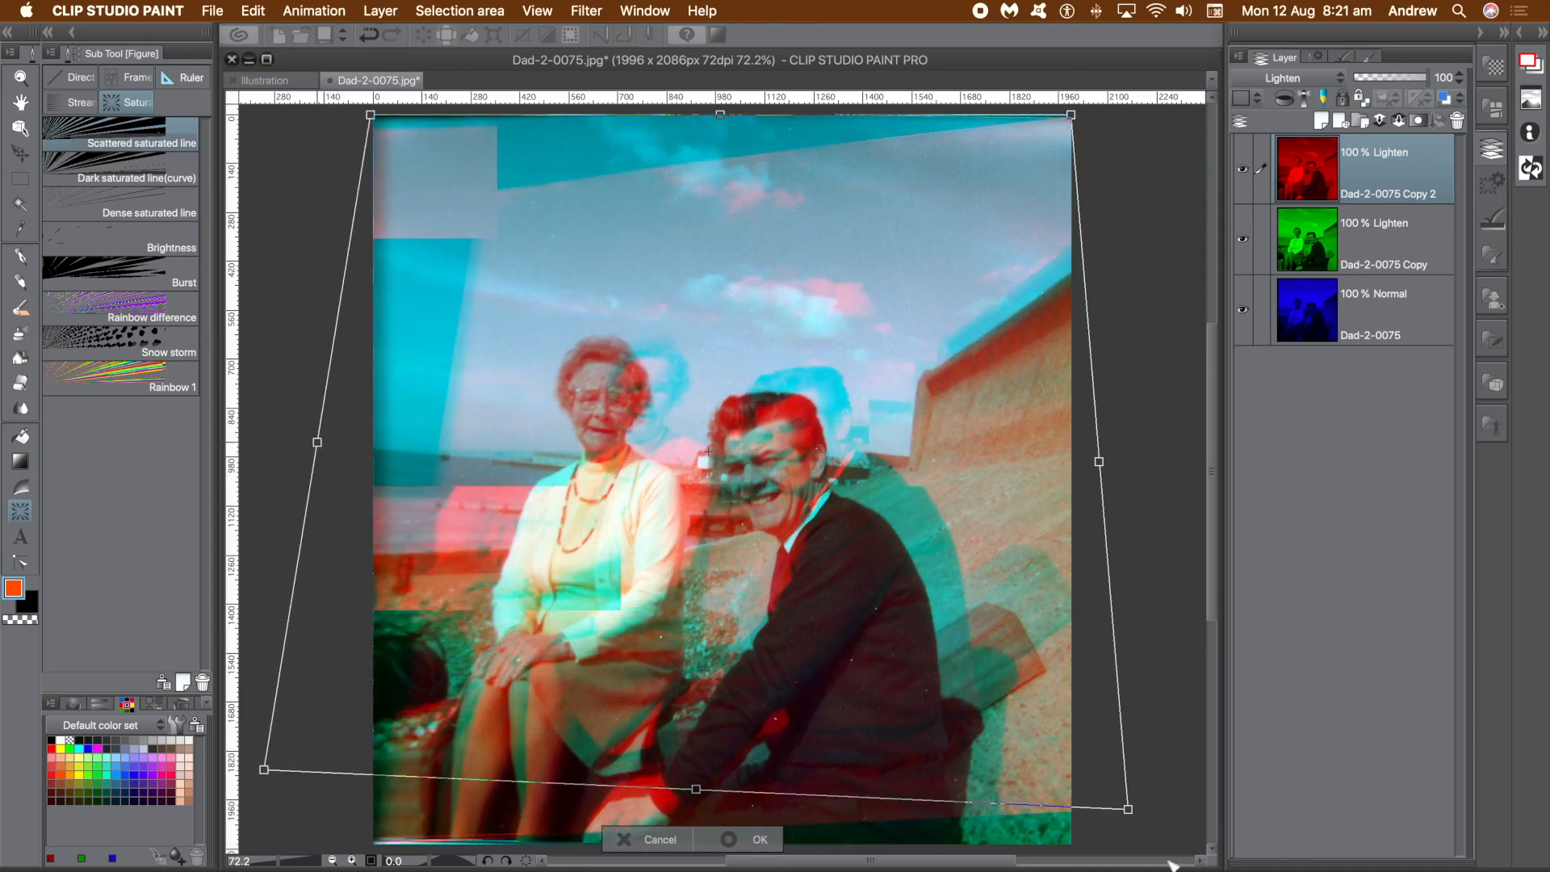
left_click_drag(1130, 809, 1127, 861)
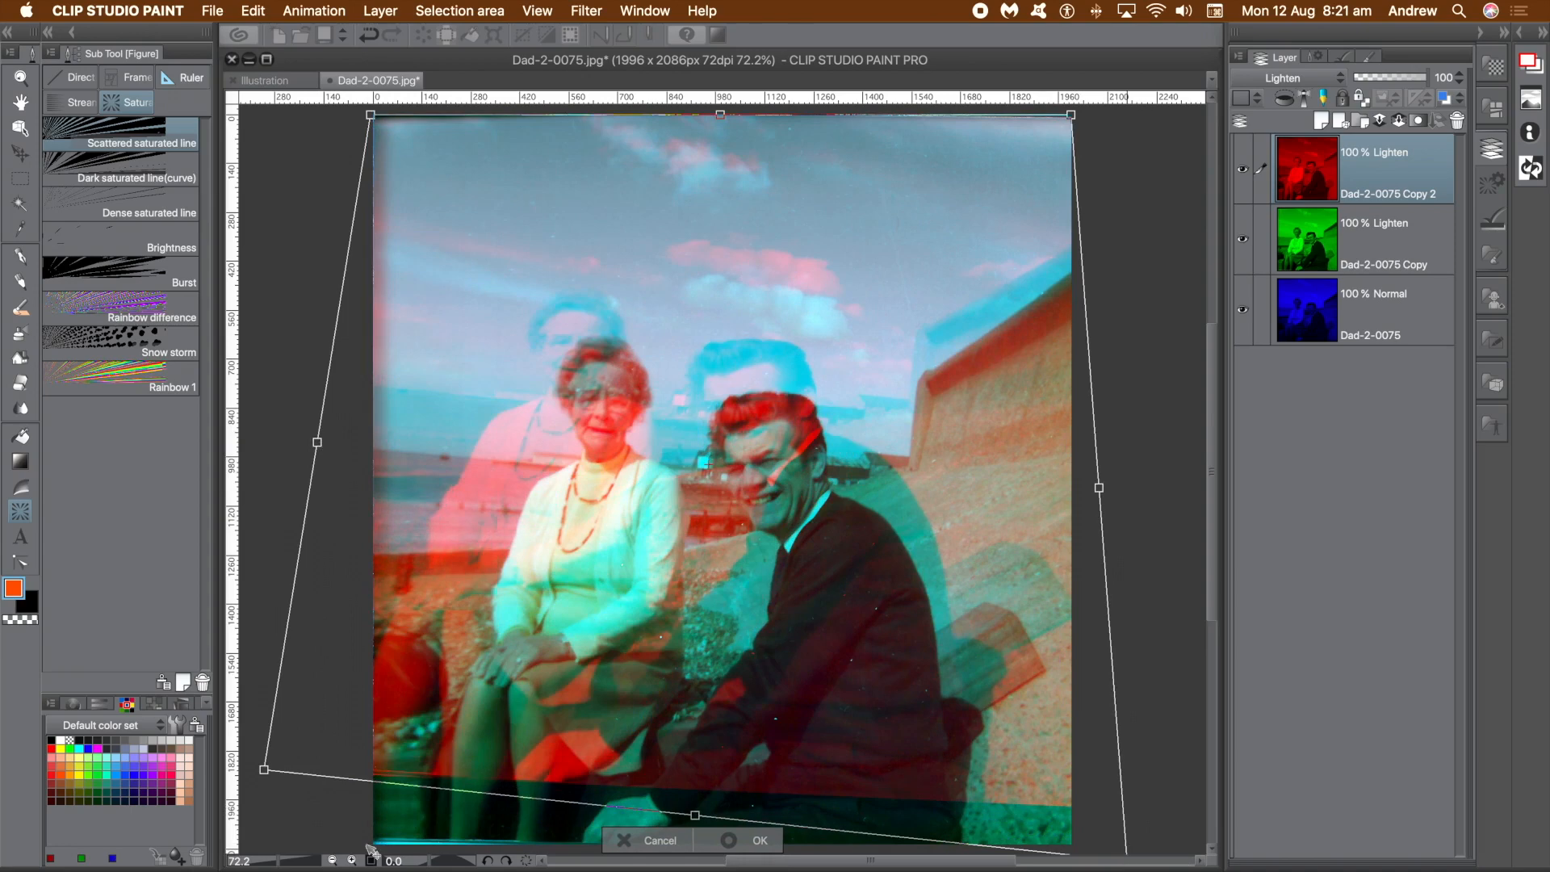
left_click_drag(268, 771, 257, 829)
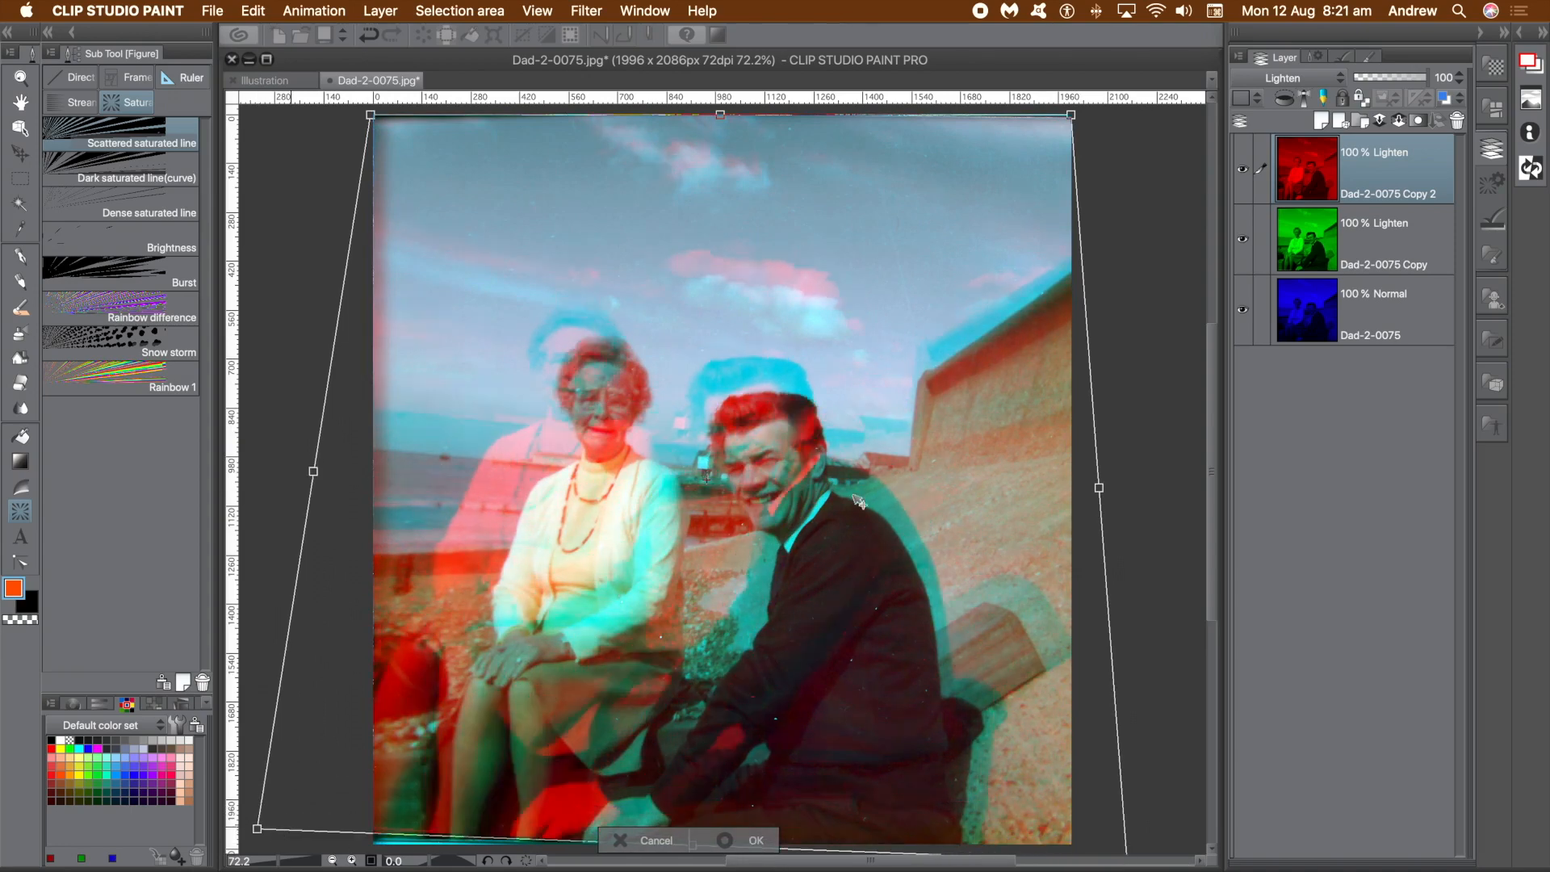
left_click(757, 833)
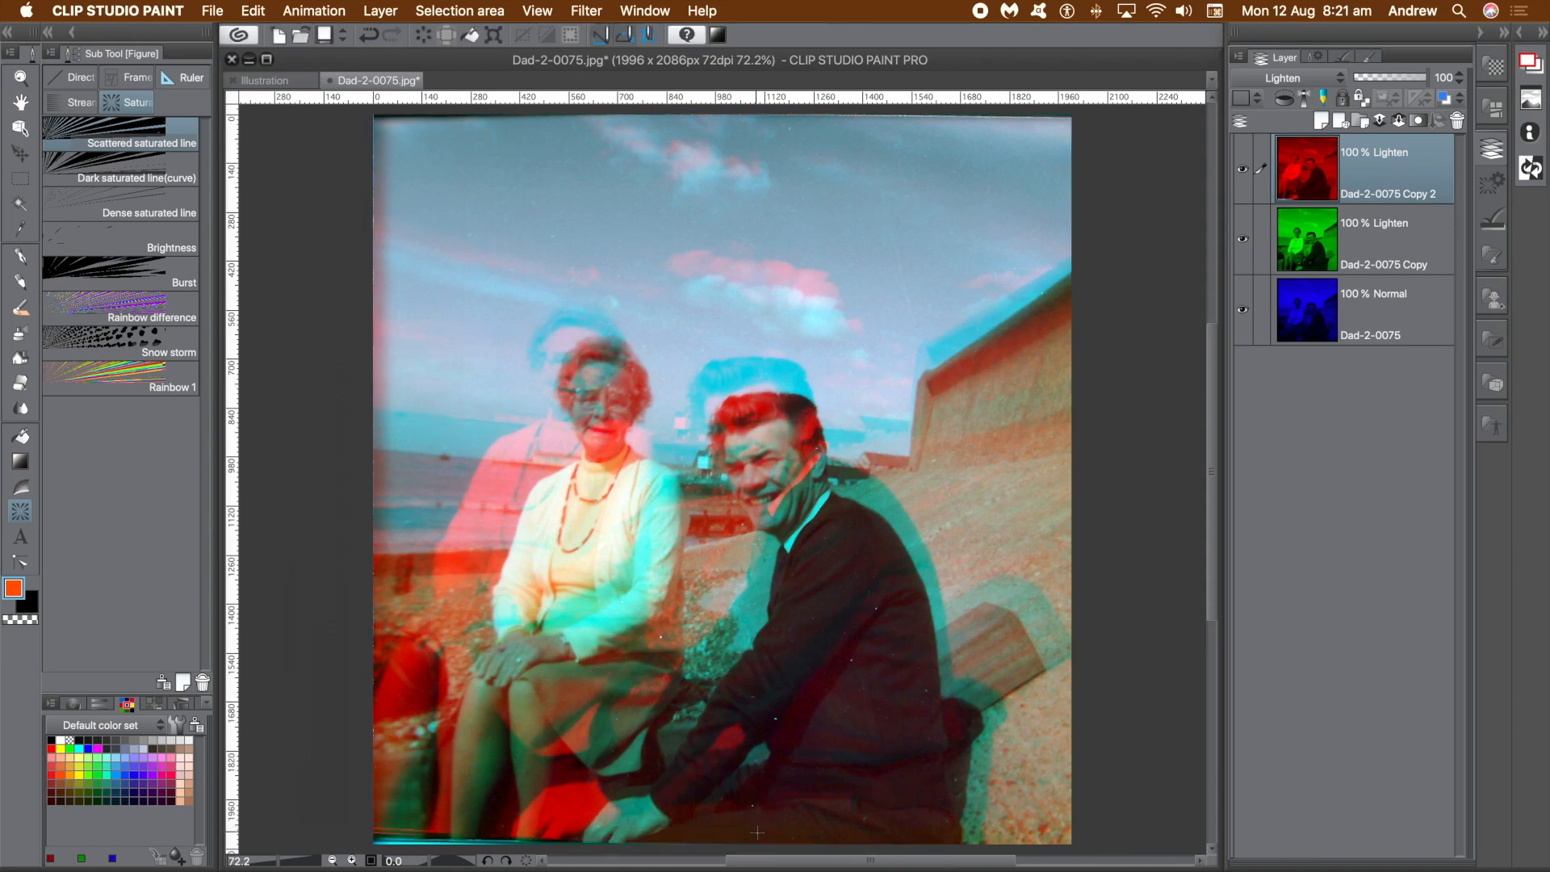
Step: Free-transform the green Dad-2-0075 Copy layer: rotate it slightly clockwise, stretch both sides outward, raise its upper-right corner, and apply
left_click(1375, 242)
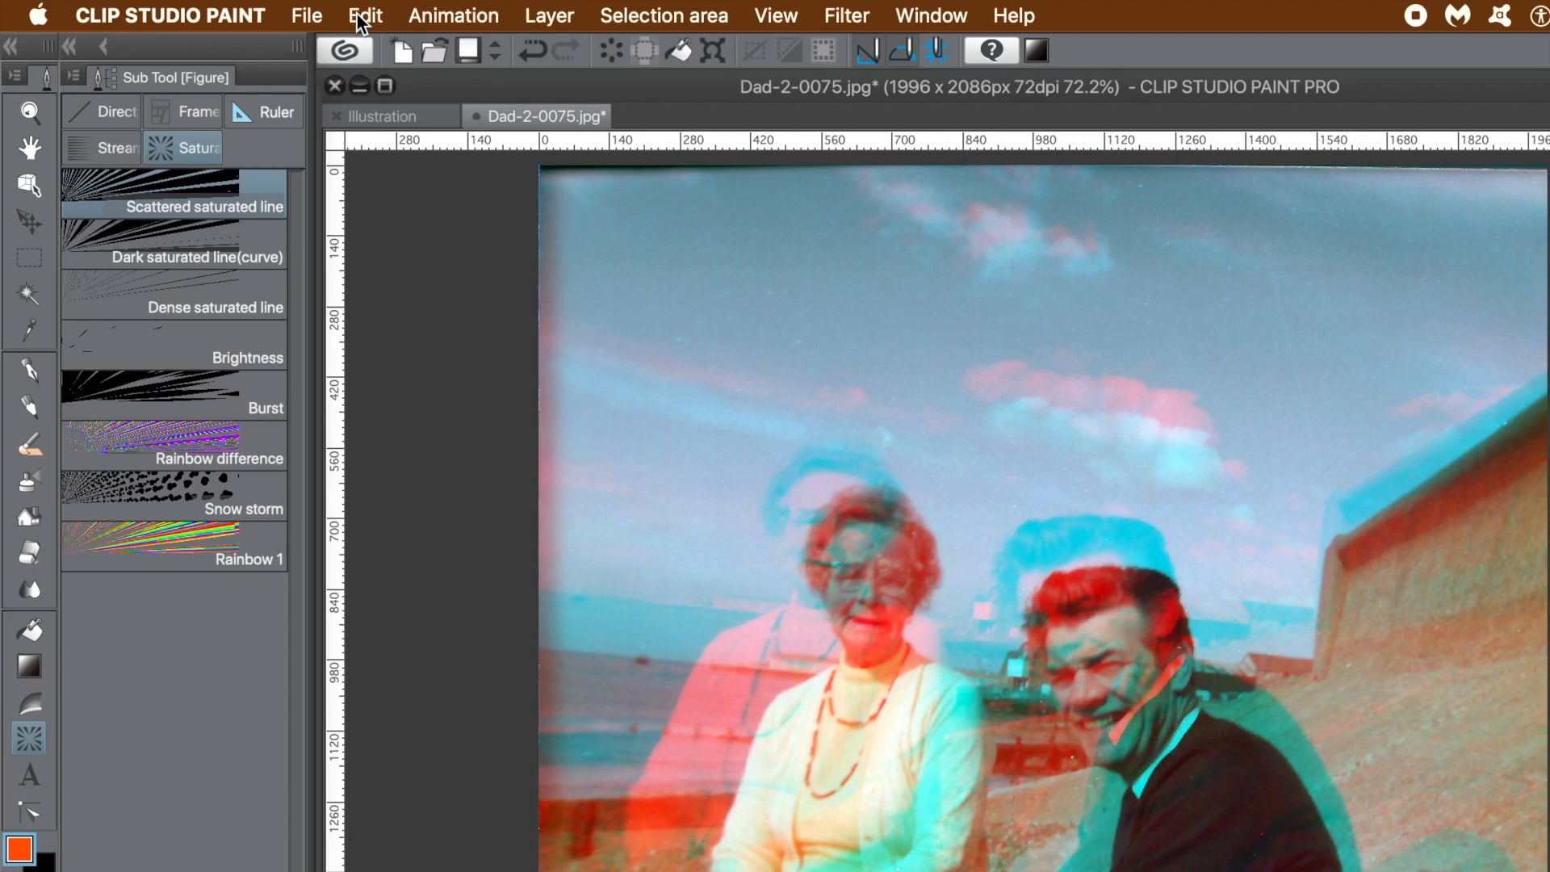
left_click(249, 10)
mouse_move(325, 350)
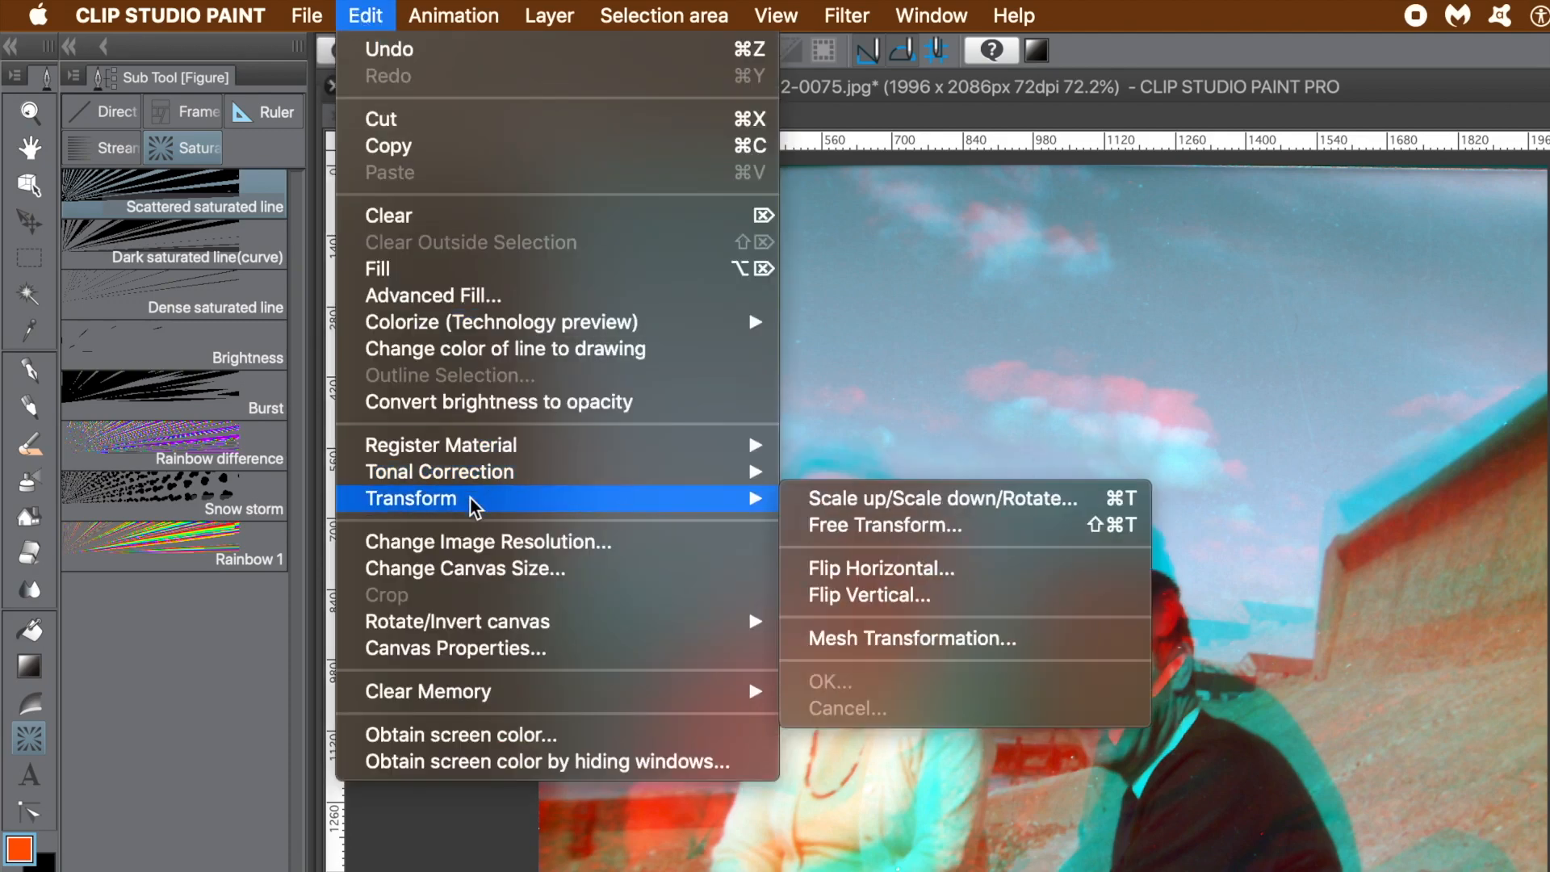
left_click(892, 526)
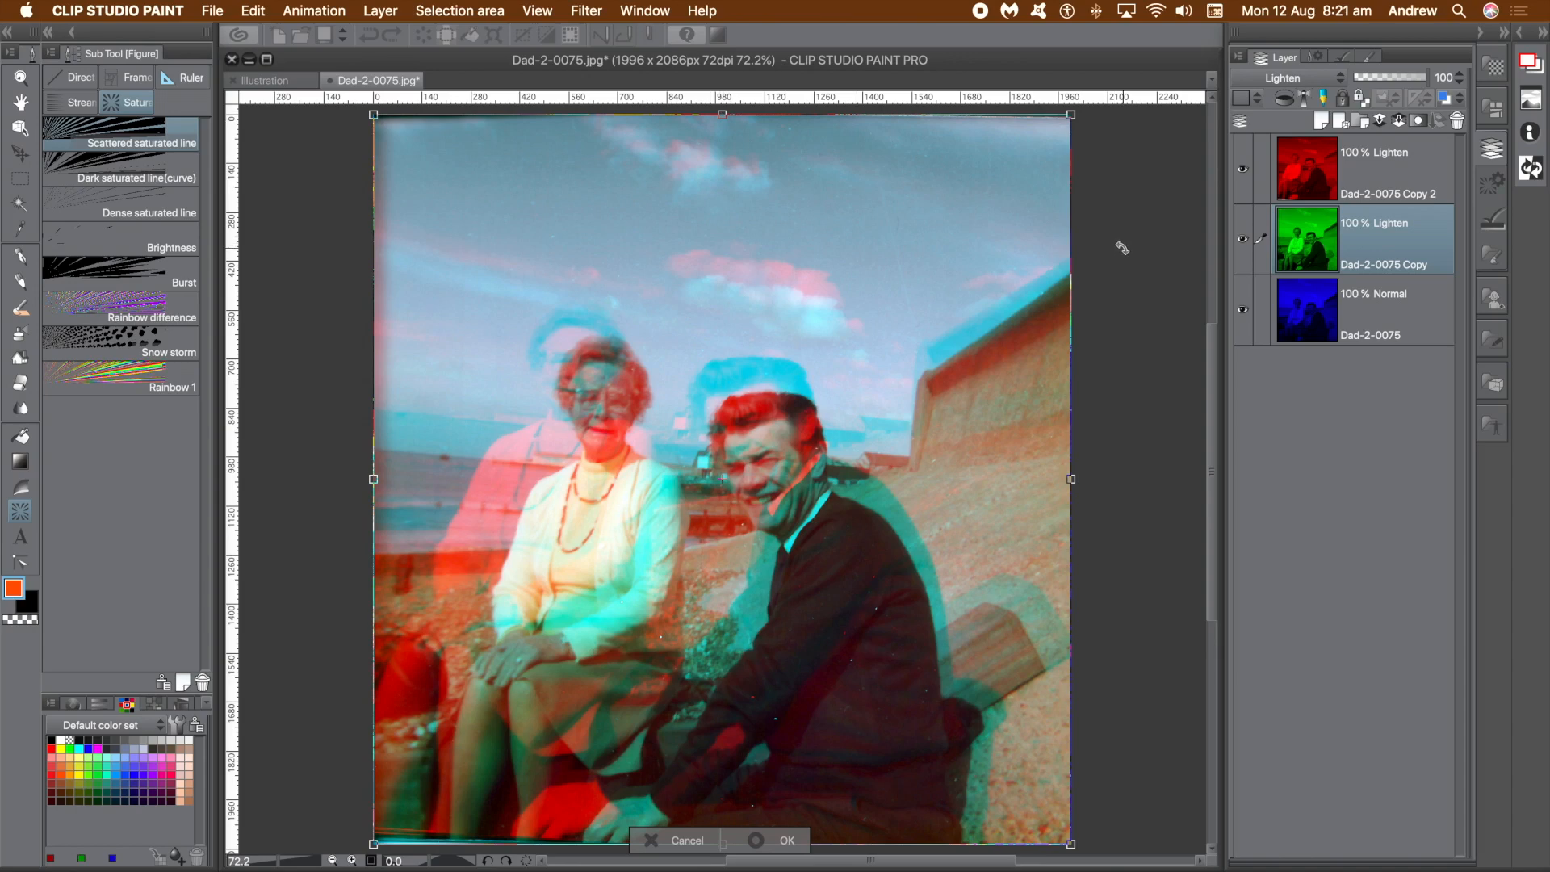
left_click_drag(1122, 248, 1153, 280)
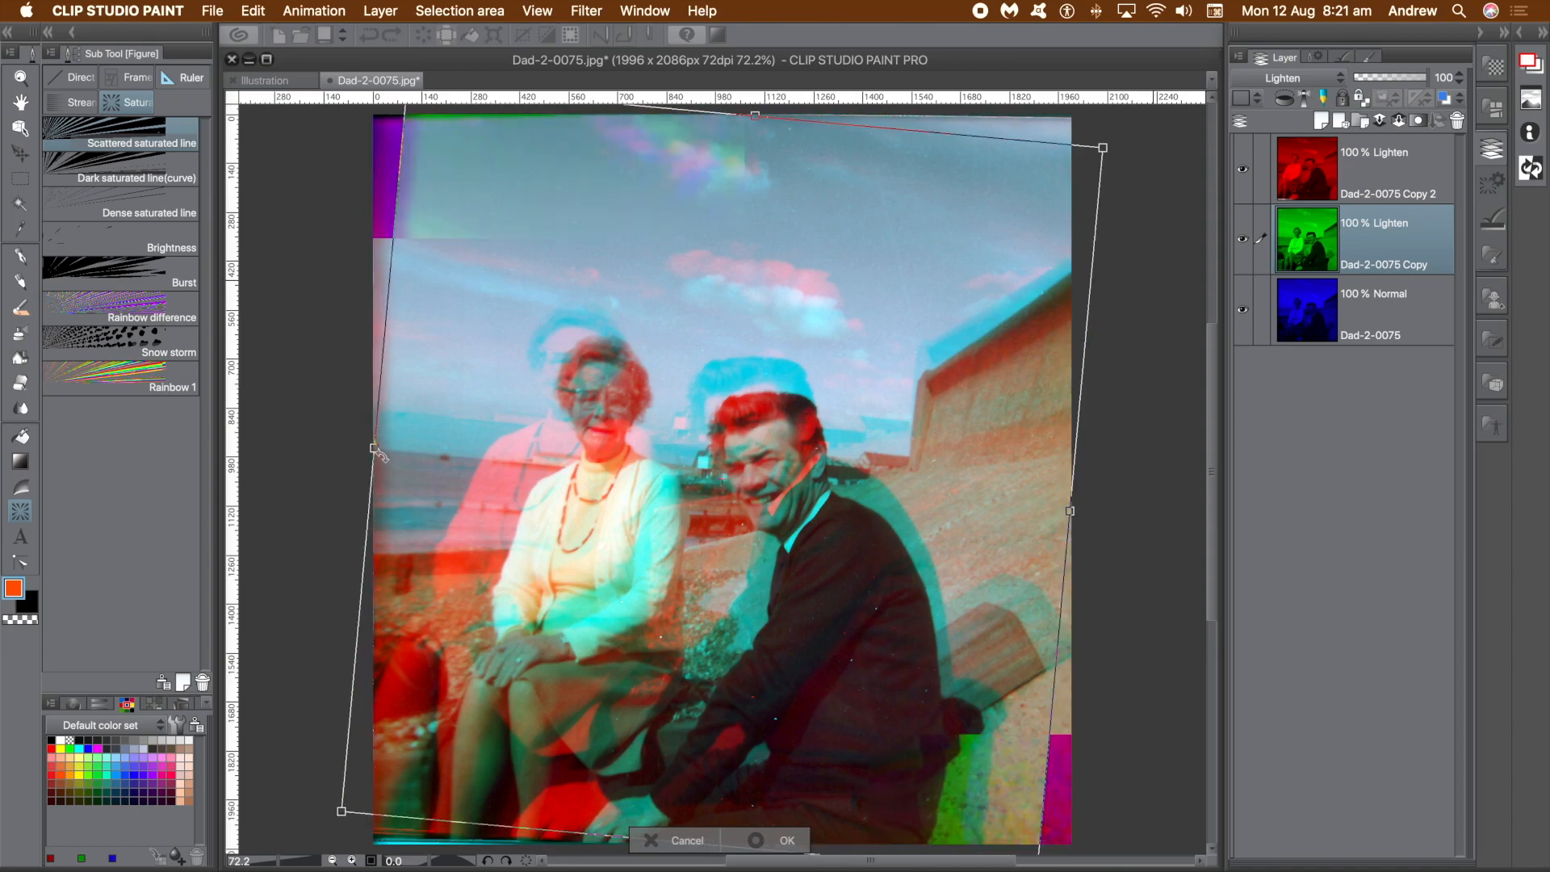
left_click_drag(374, 449, 326, 444)
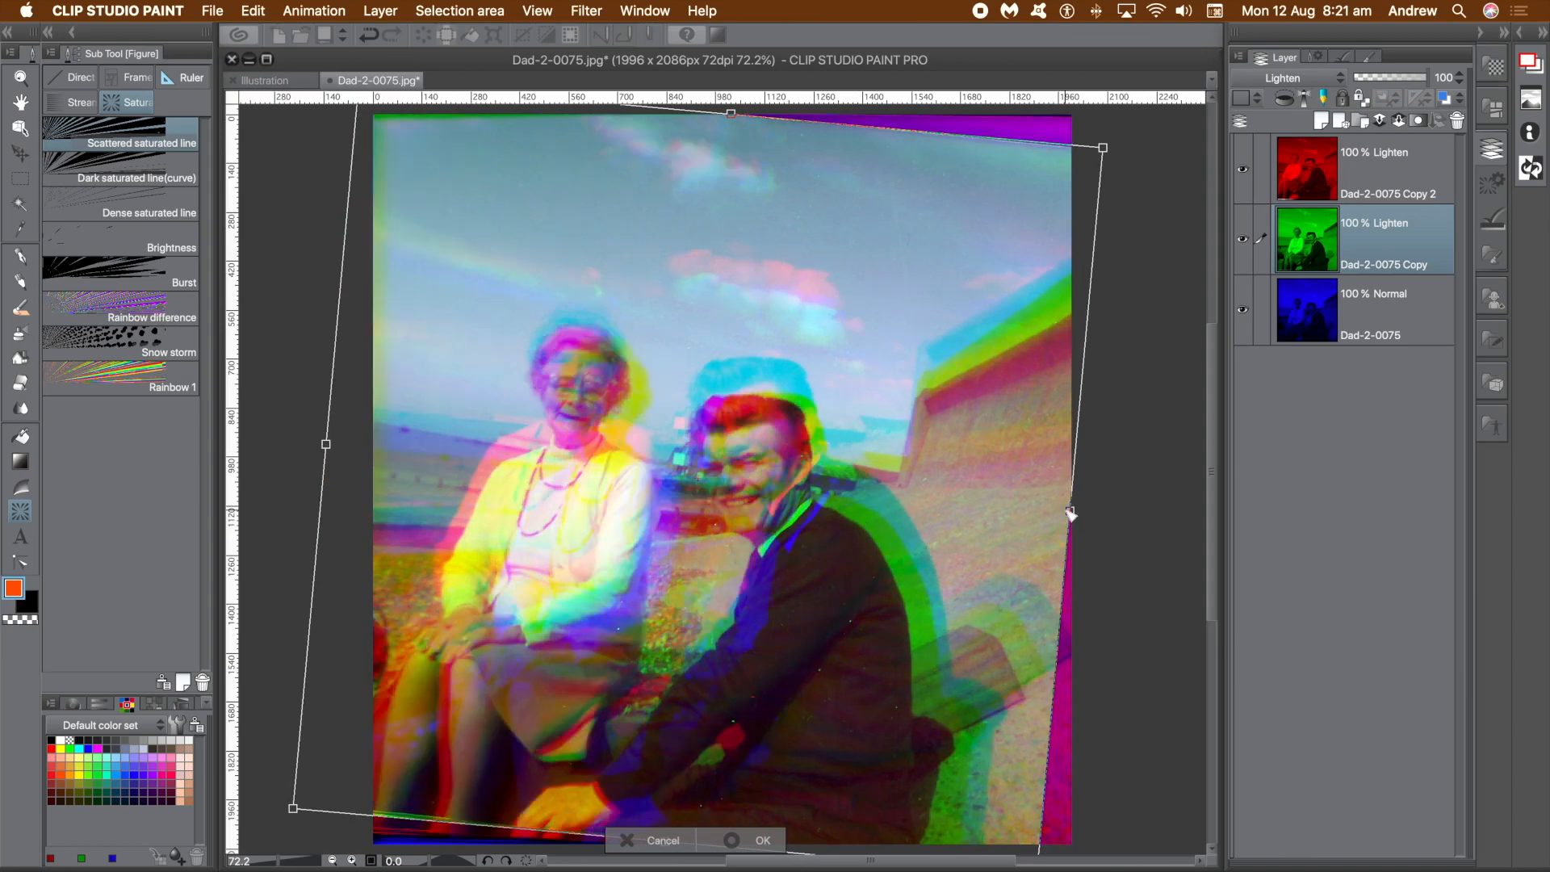
left_click_drag(1071, 511, 1108, 550)
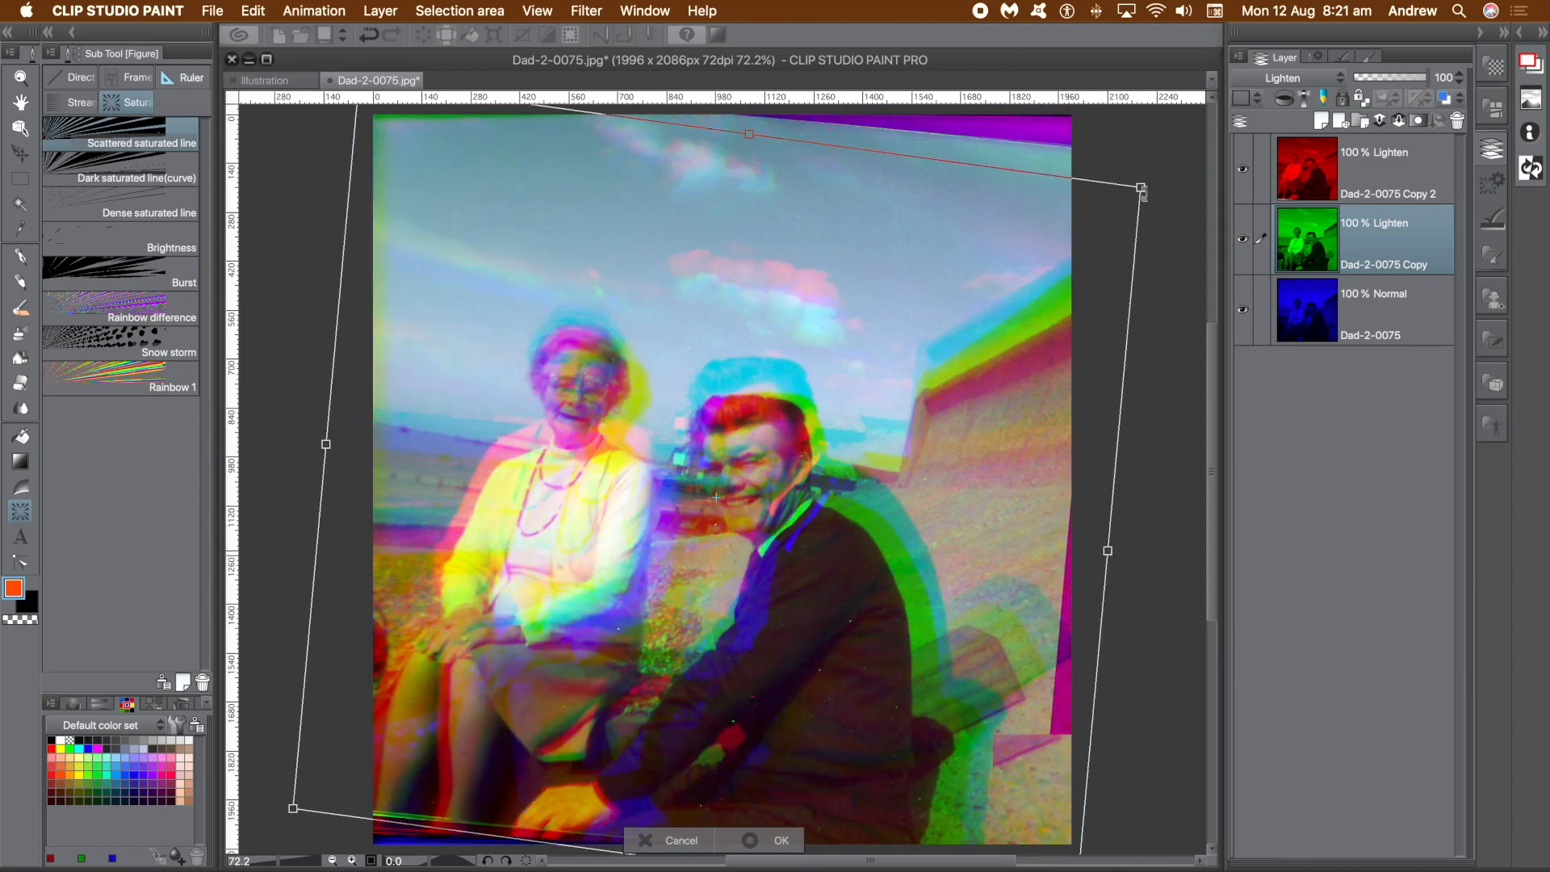
left_click_drag(1140, 186, 1137, 107)
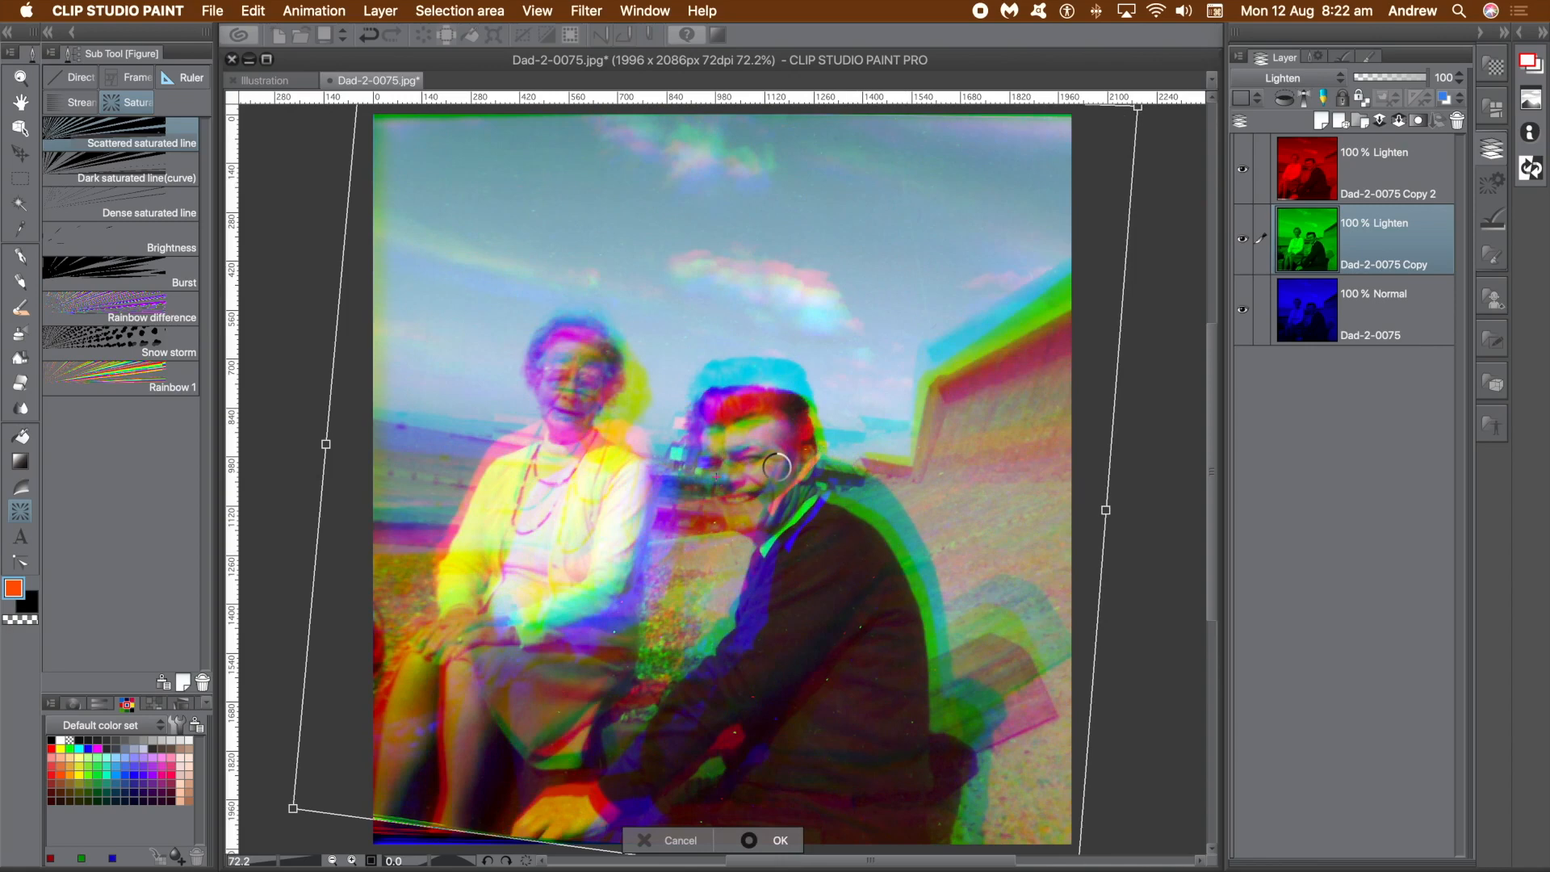
Step: Free-transform the blue Dad-2-0075 layer, pulling its upper-left corner down and slightly outward and its lower-right corner up and outward, and apply
left_click(1375, 321)
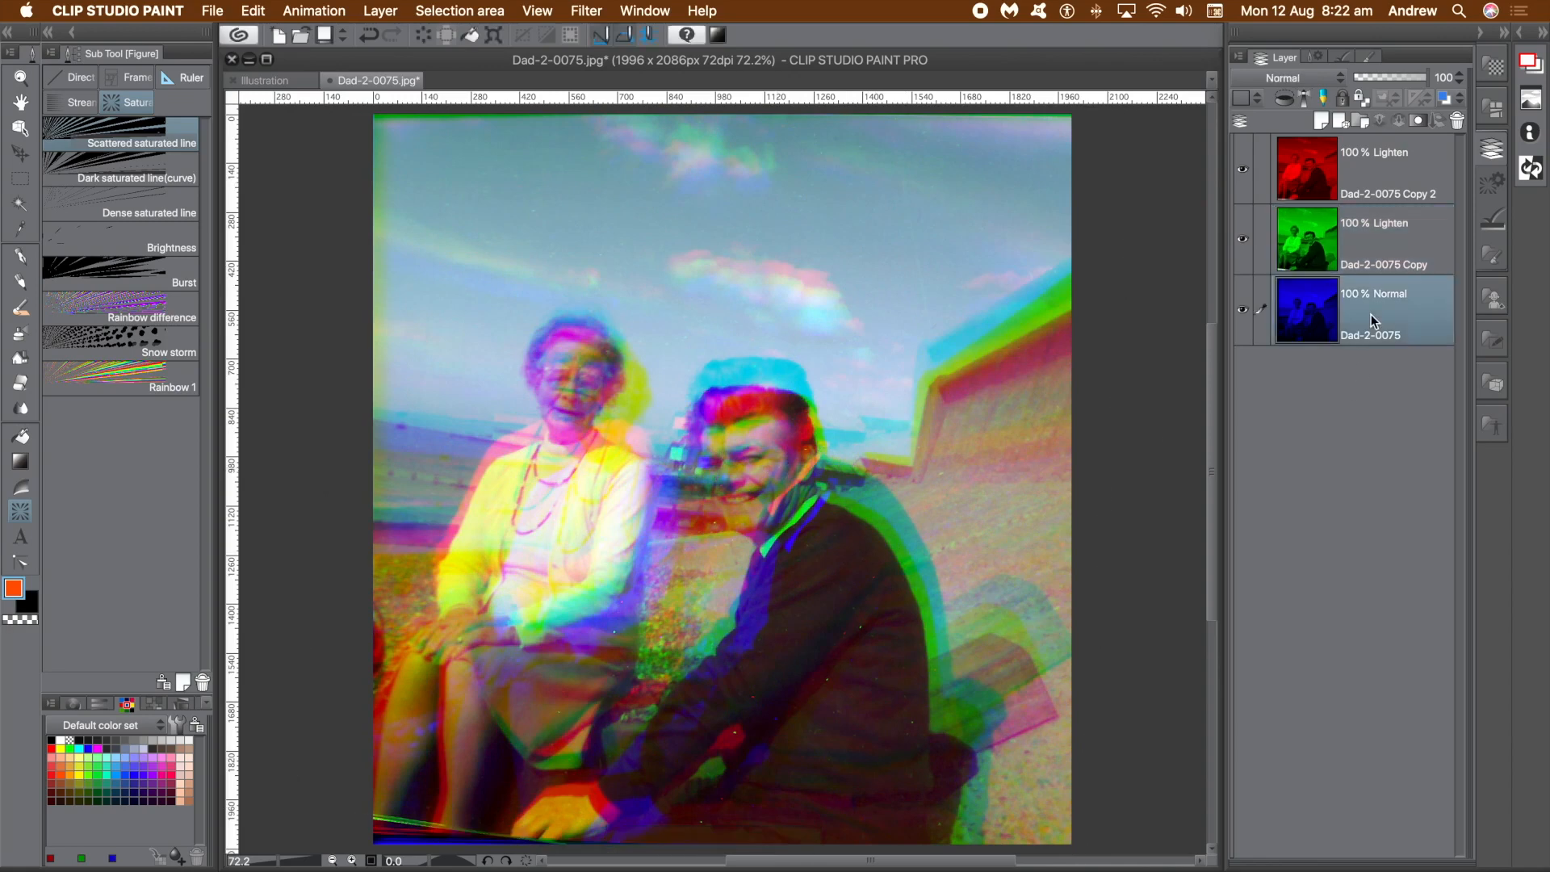
left_click(252, 11)
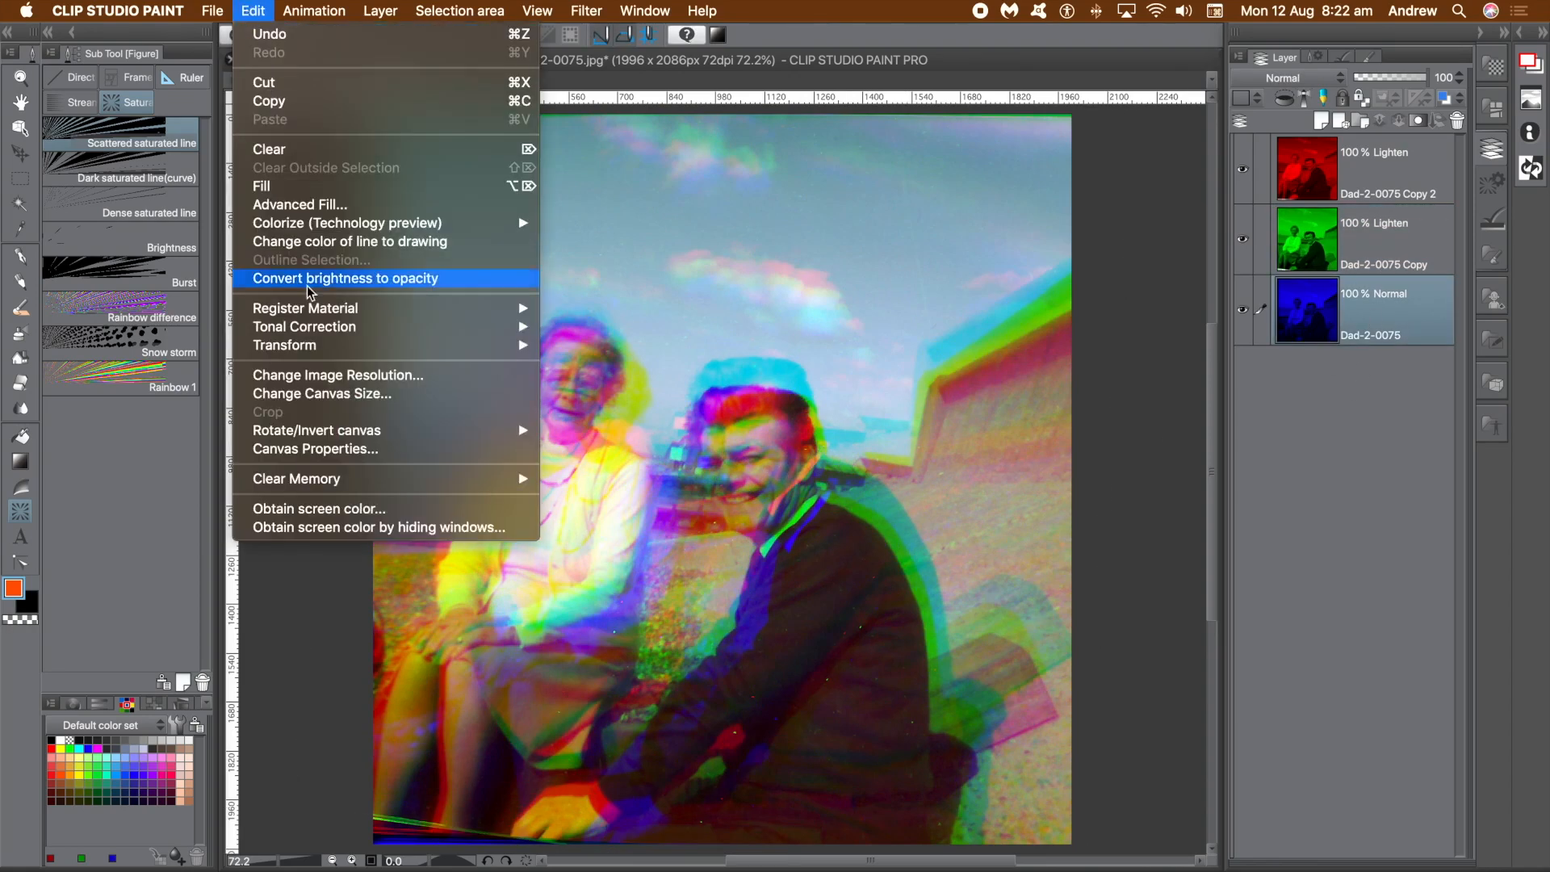
mouse_move(316, 349)
left_click(659, 347)
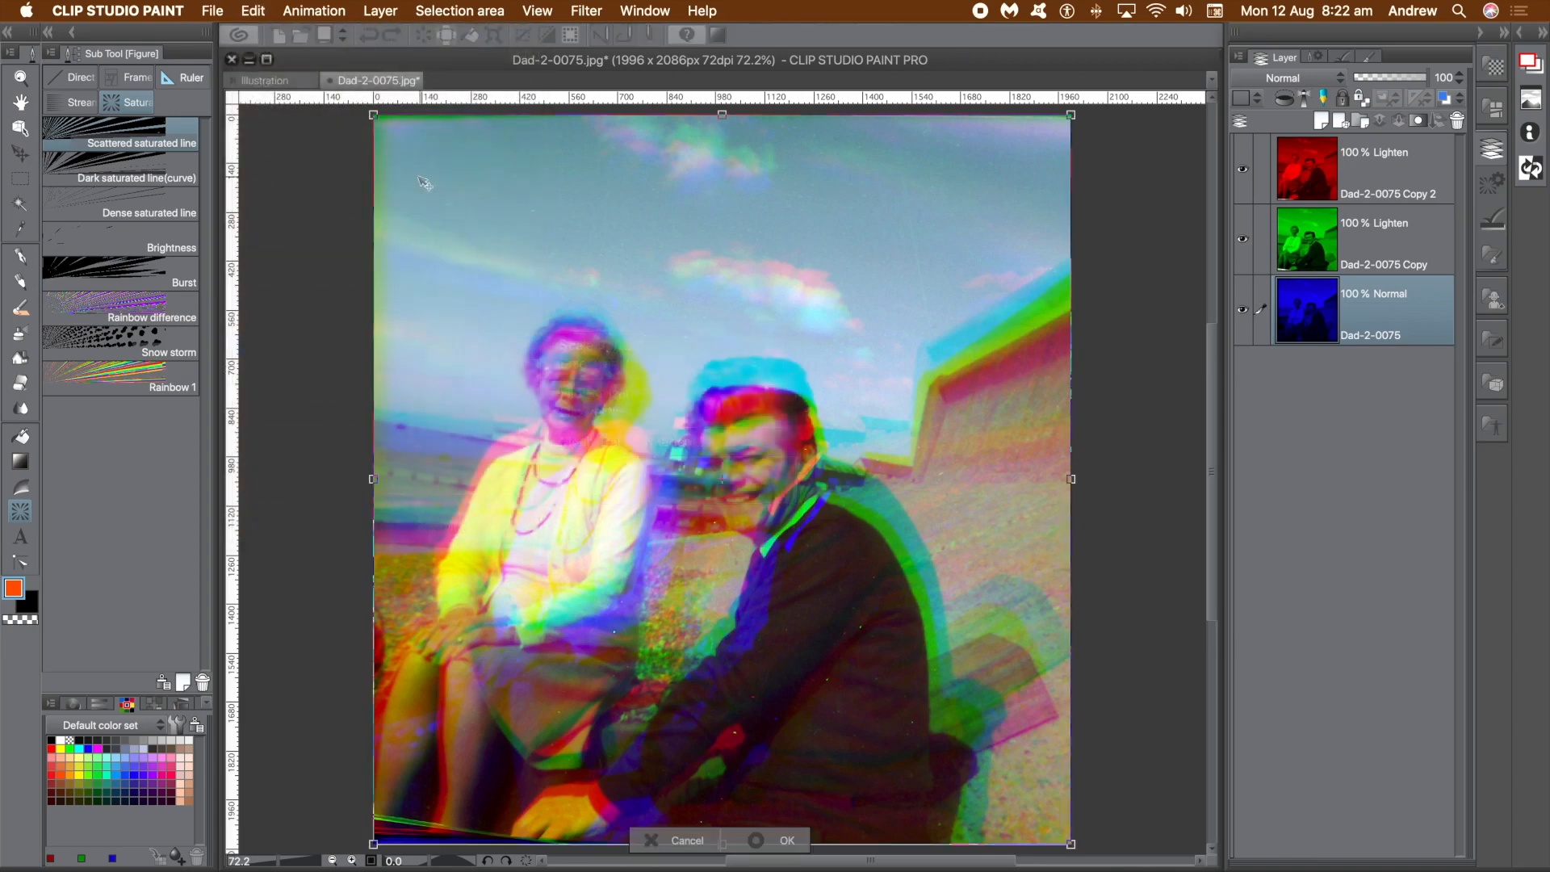
left_click_drag(373, 115, 348, 205)
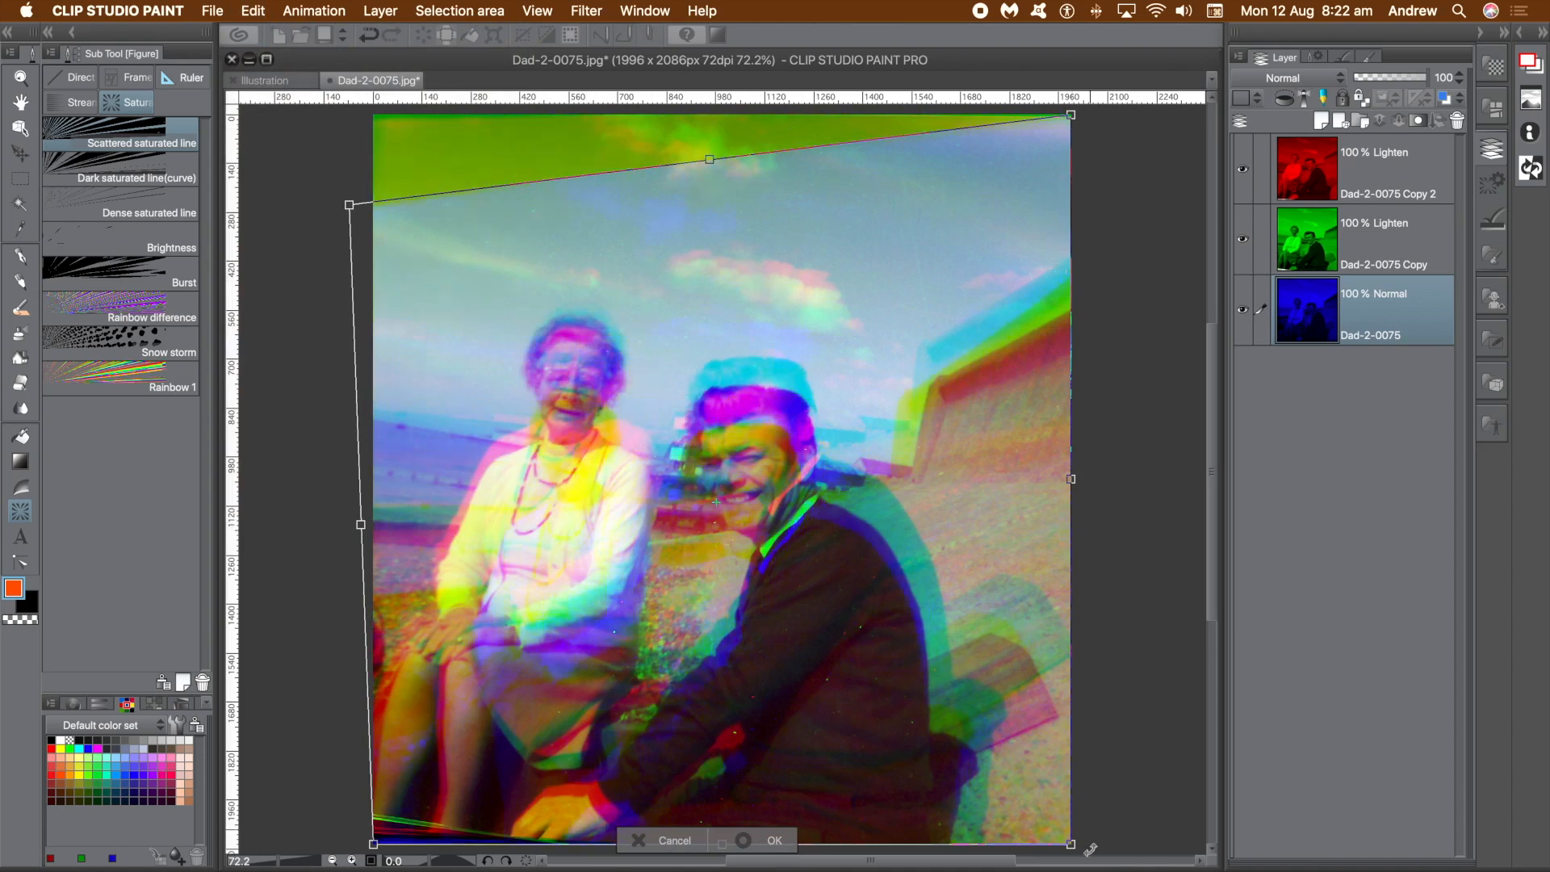
left_click_drag(1071, 845, 1140, 795)
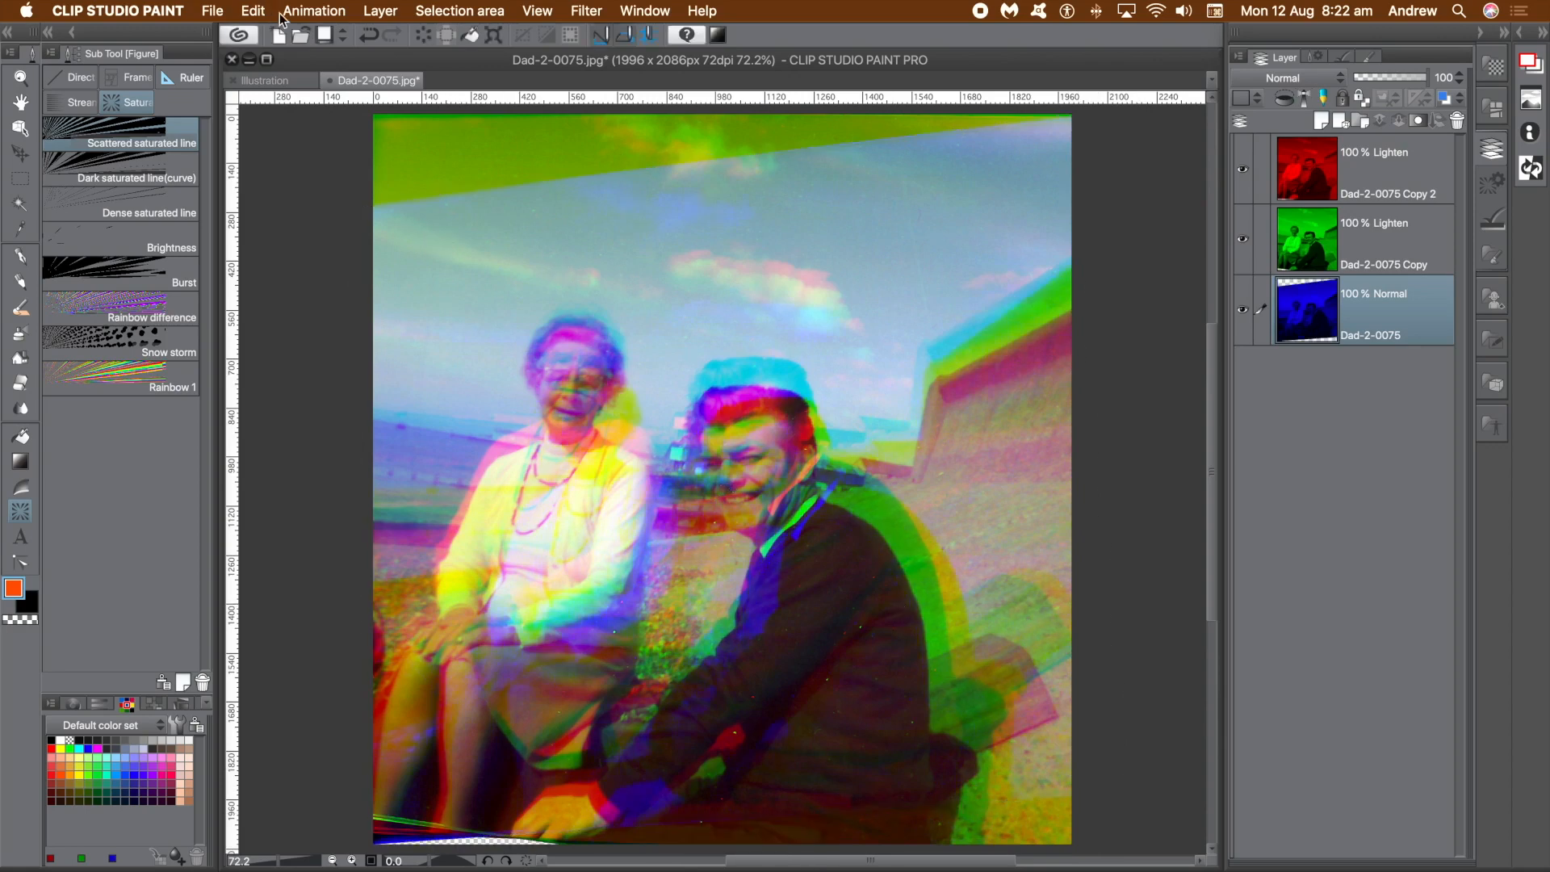
Step: Warp the blue layer with Mesh Transformation, pulling the upper-right inner mesh point up and left above the man's head, and apply
left_click(253, 10)
mouse_move(304, 346)
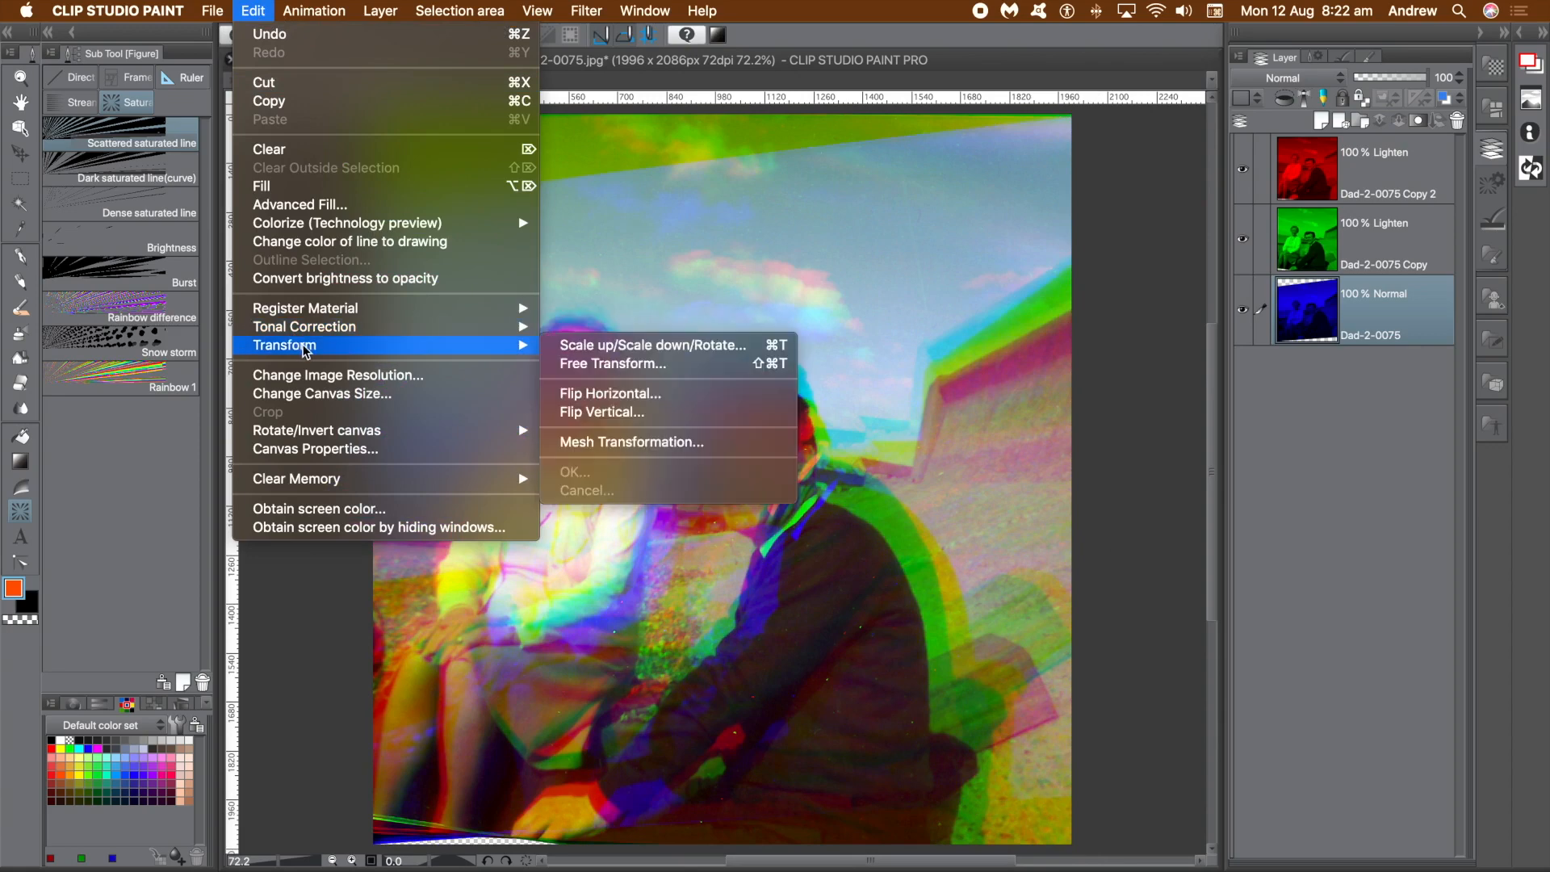
left_click(658, 444)
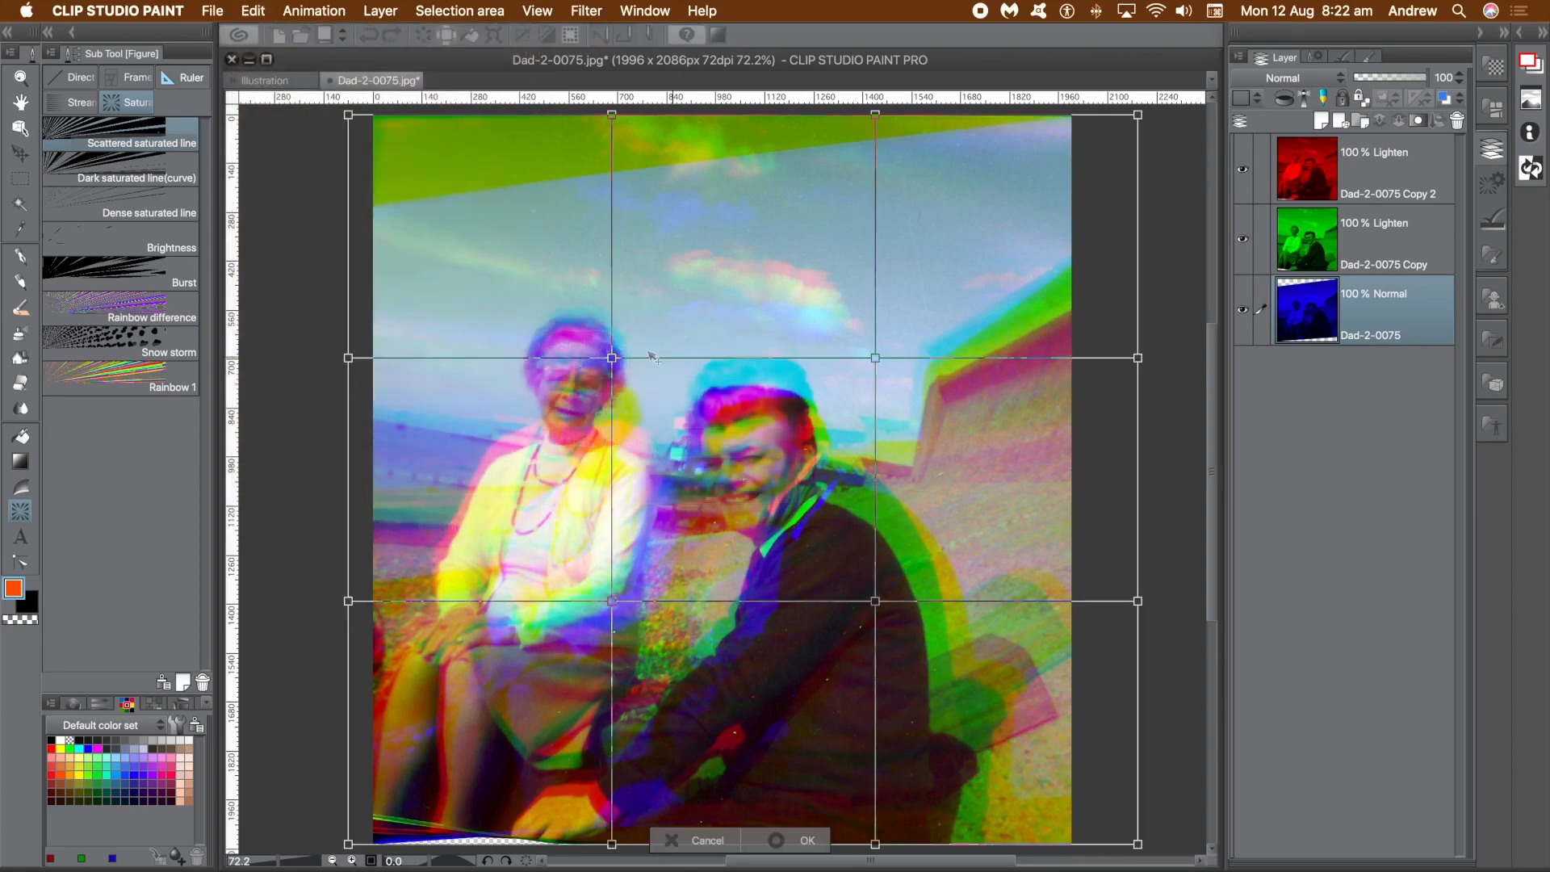
left_click_drag(875, 358, 743, 305)
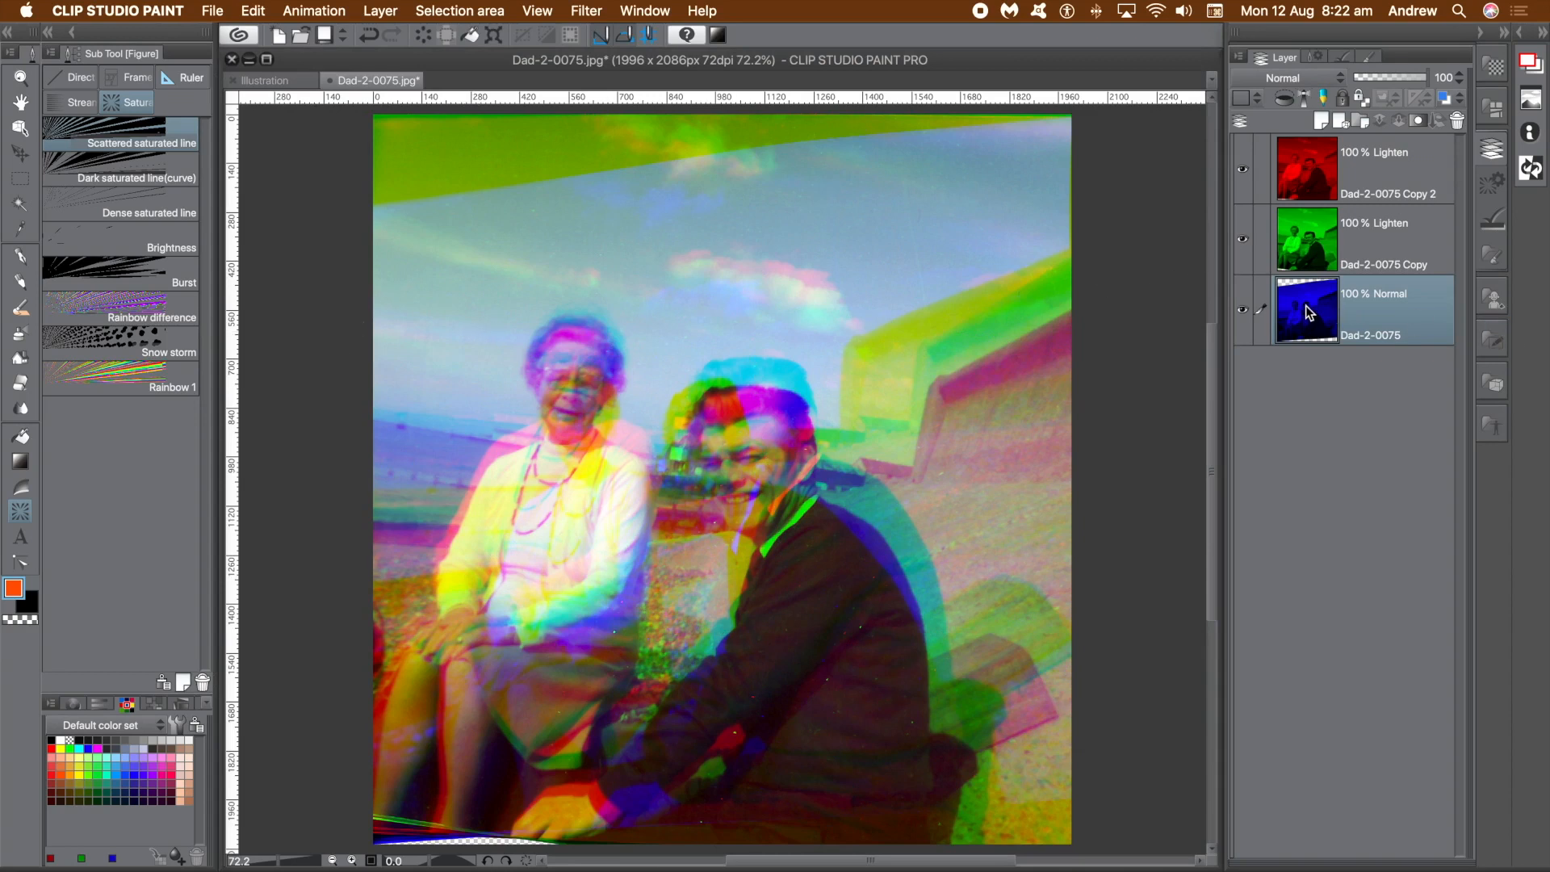
Step: Flatten the image so the three distorted colour layers become a single layer
left_click(378, 11)
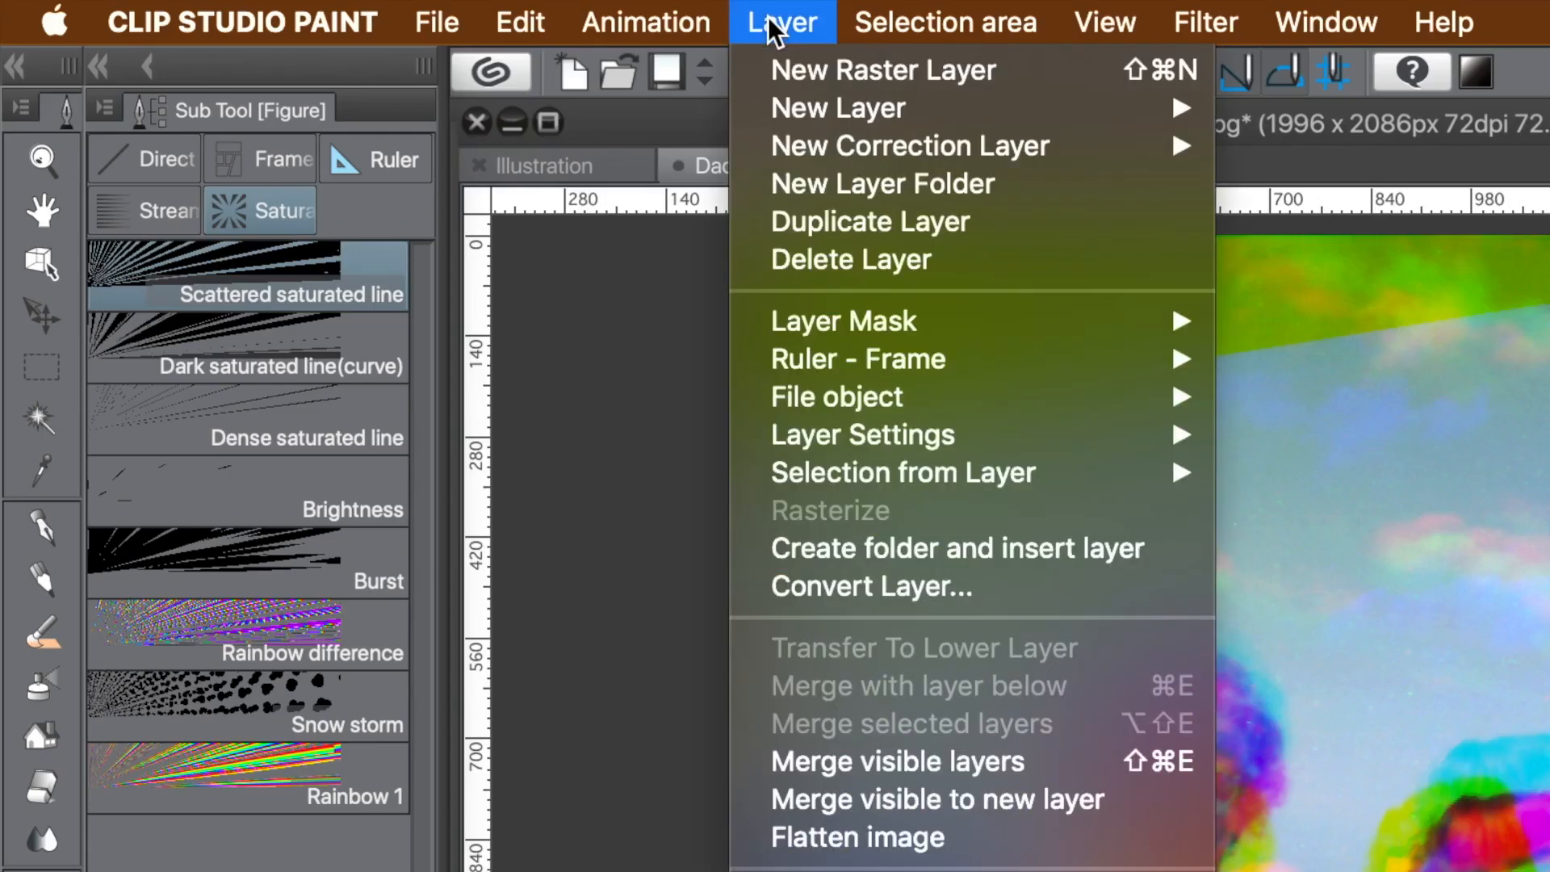
left_click(803, 840)
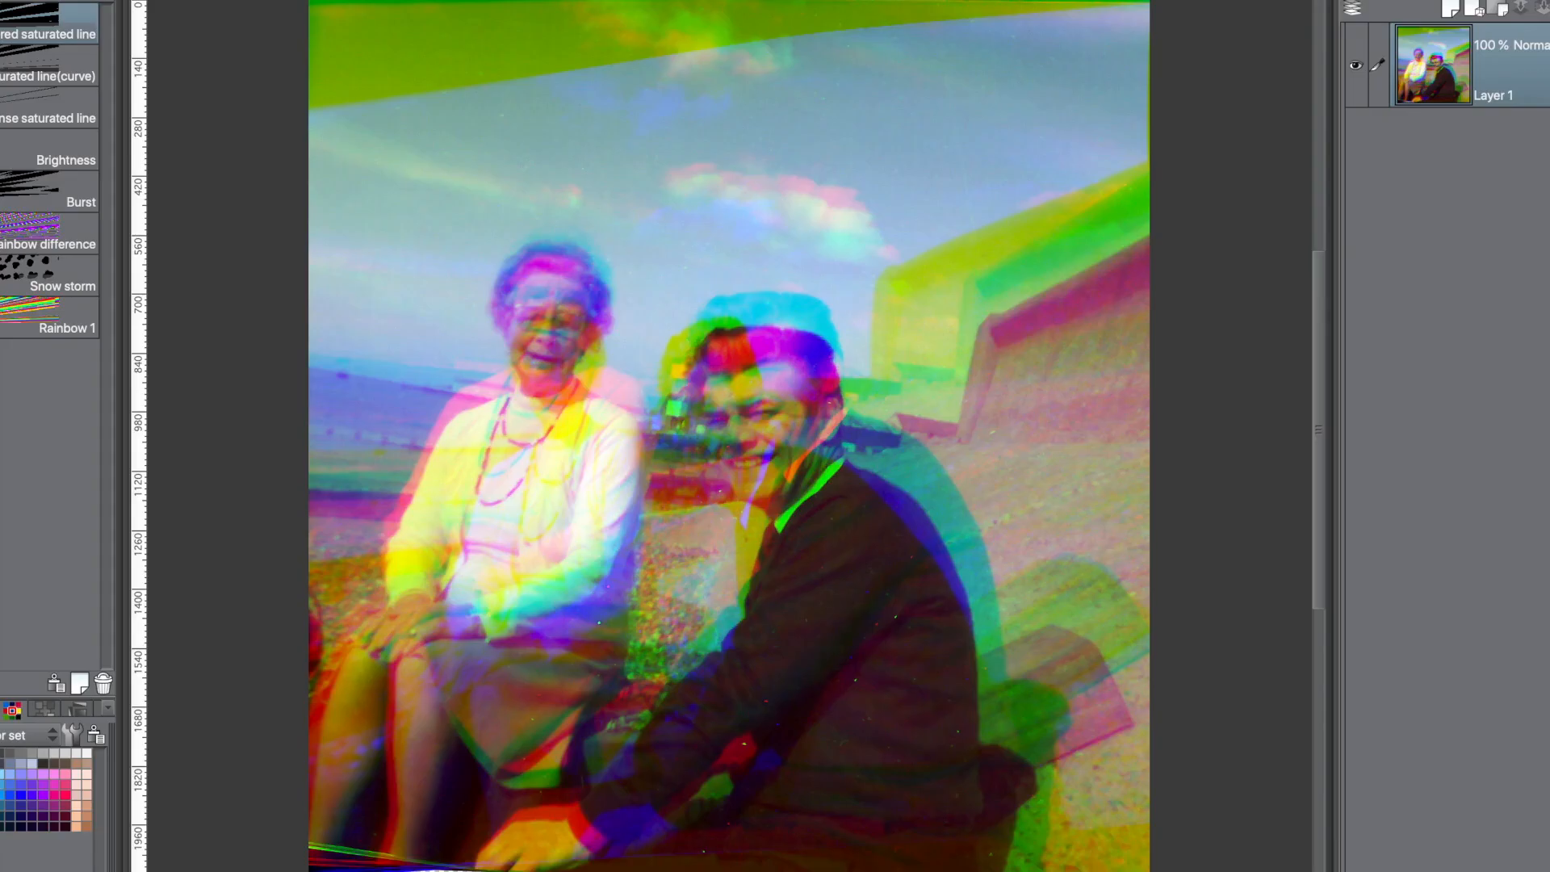